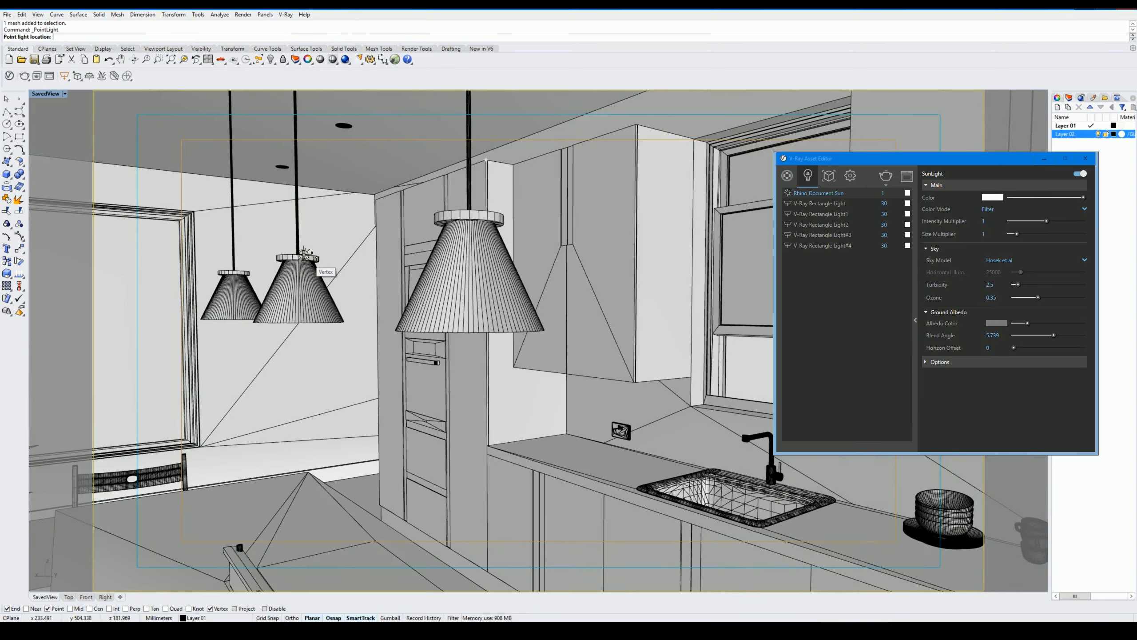
# Place a V-Ray omni light at the lowest vertex of a pendant lamp's bulb and delete the bulb mesh
pyautogui.moveTo(316, 262); pyautogui.dragTo(389, 175, button='right')
pyautogui.scroll(5, 513, 239)
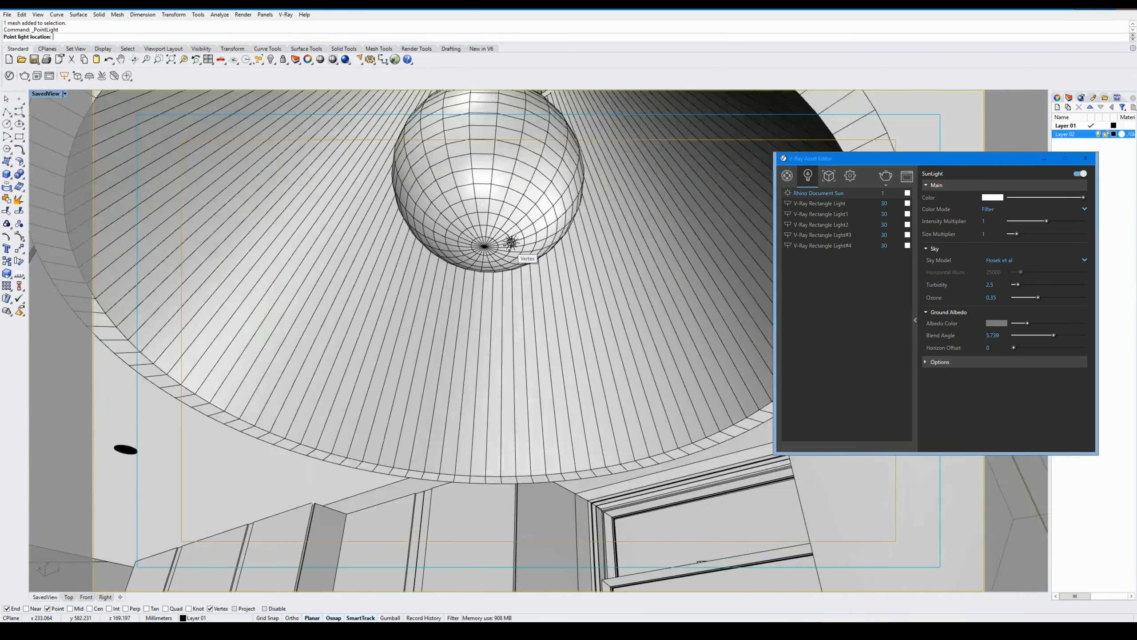
pyautogui.click(457, 250)
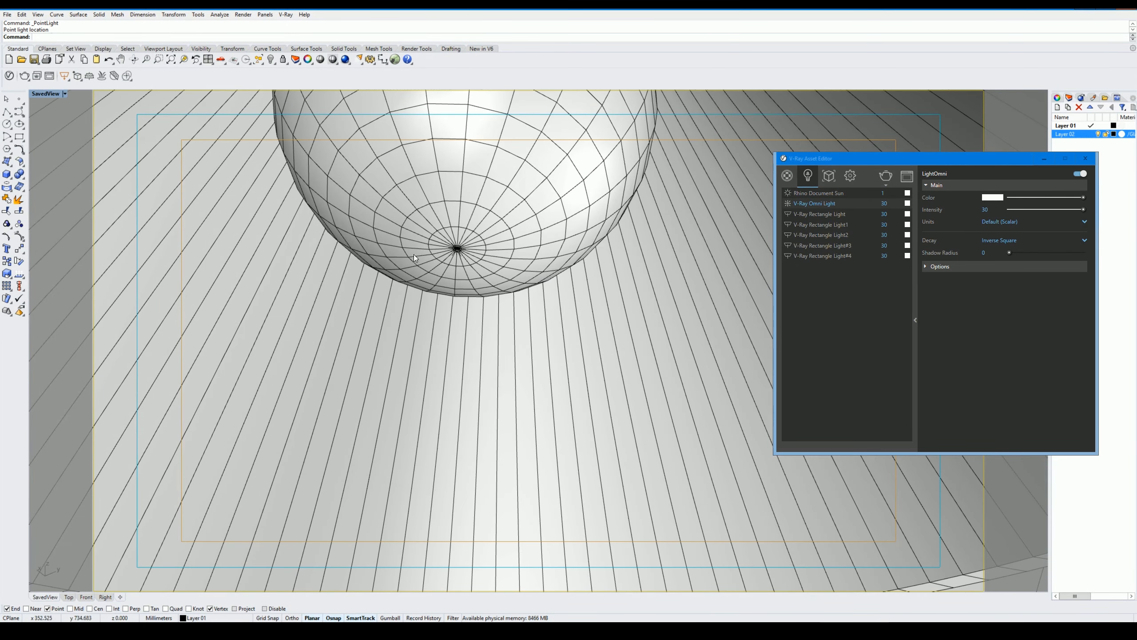
pyautogui.click(519, 196)
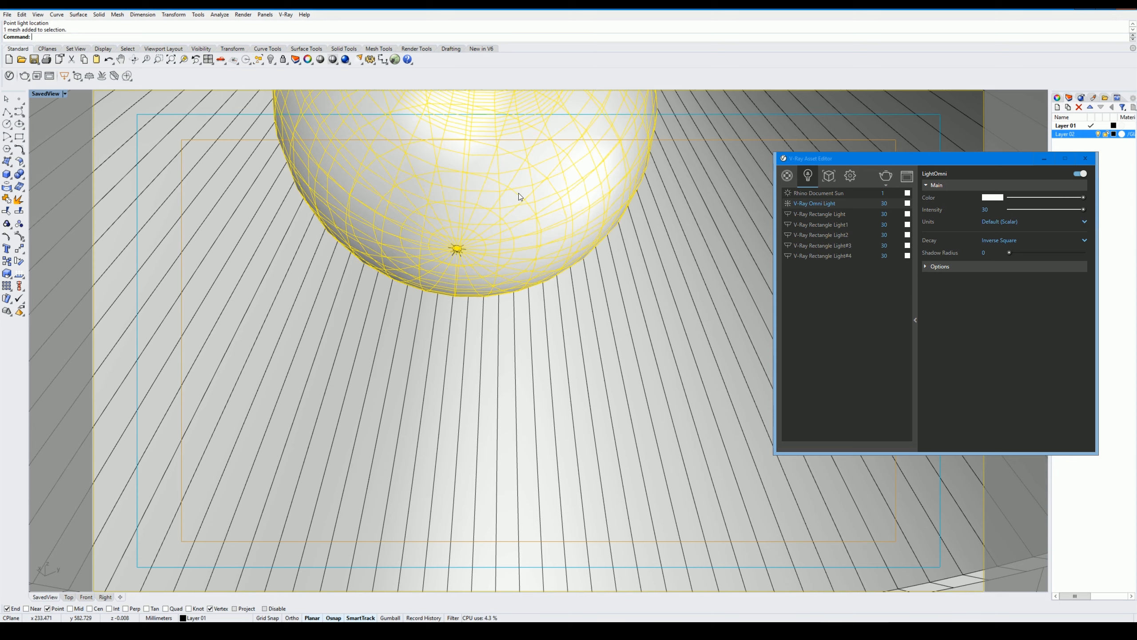
pyautogui.press('Delete')
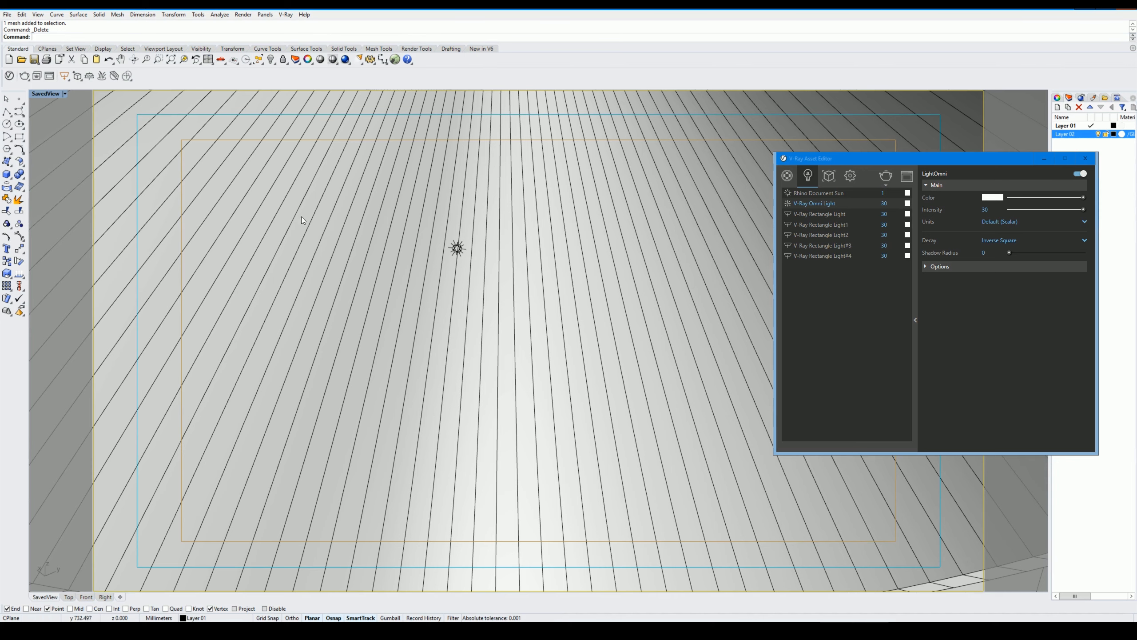
# Restore the saved camera view of the kitchen and render the scene
pyautogui.click(65, 94)
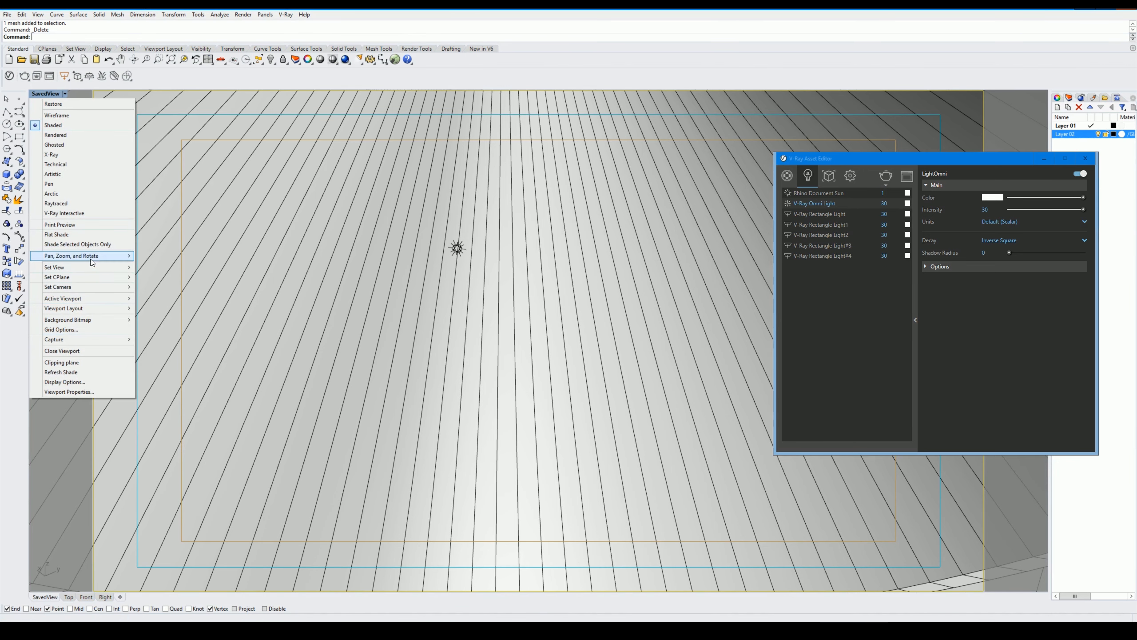
pyautogui.moveTo(88, 267)
pyautogui.click(163, 380)
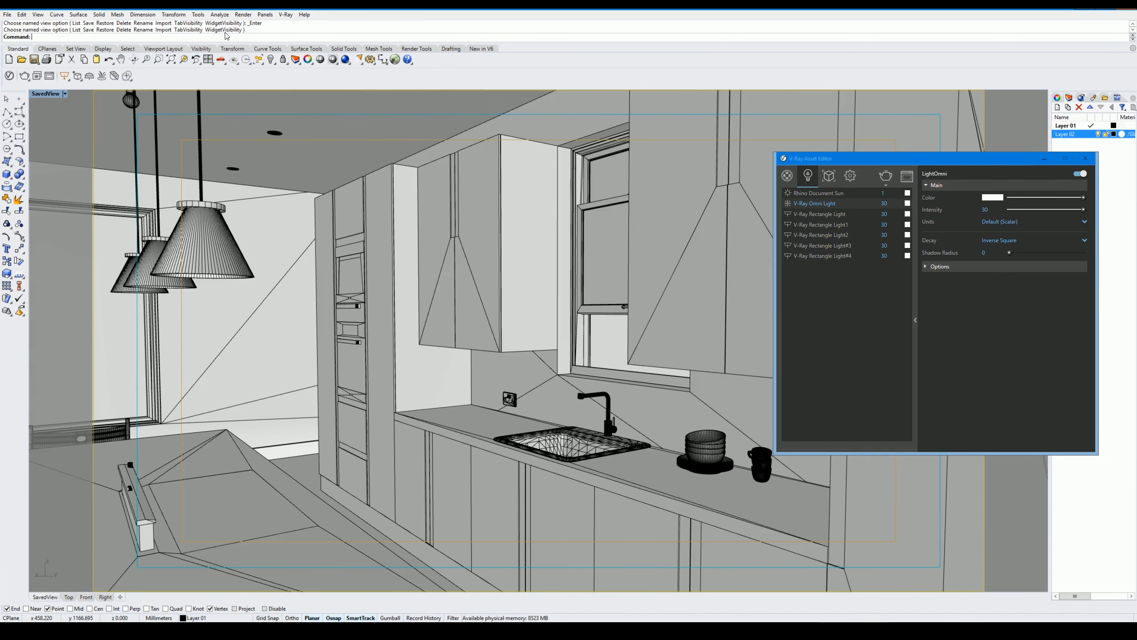
pyautogui.write('Render')
pyautogui.press('Return')
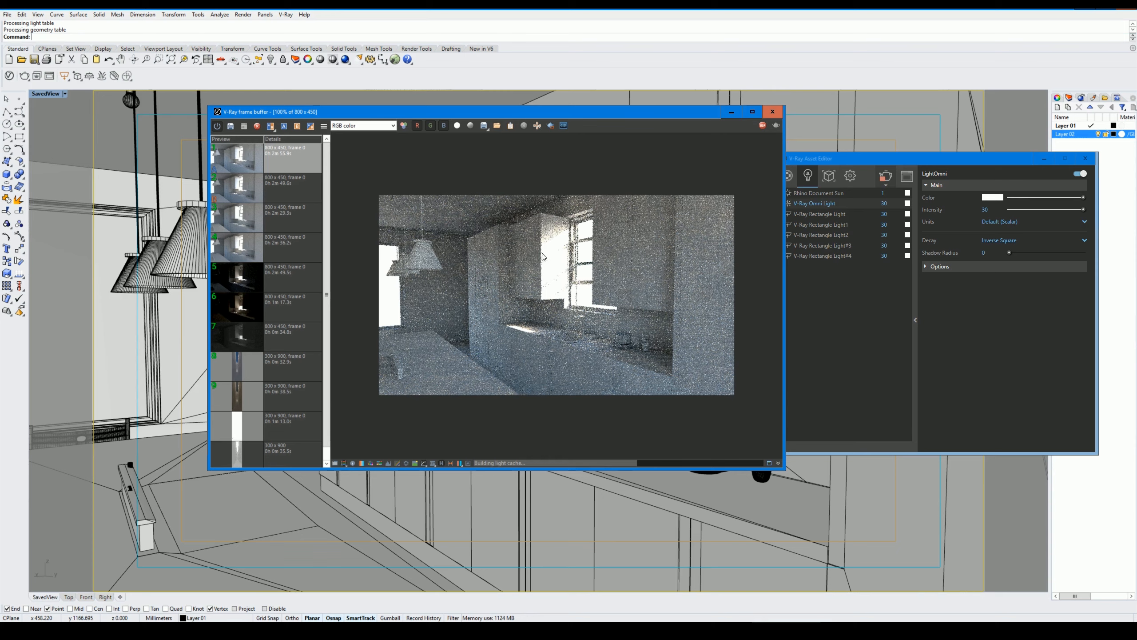
# Set the V-Ray Omni Light's intensity to 20000
pyautogui.click(864, 319)
pyautogui.click(884, 203)
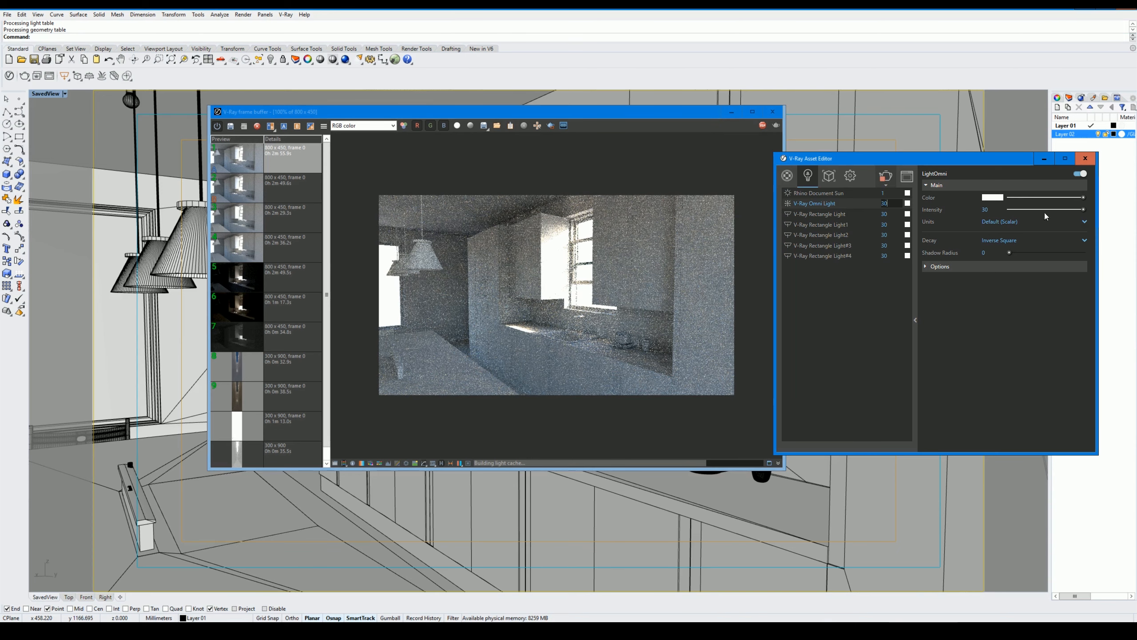
pyautogui.click(991, 210)
pyautogui.write('20000')
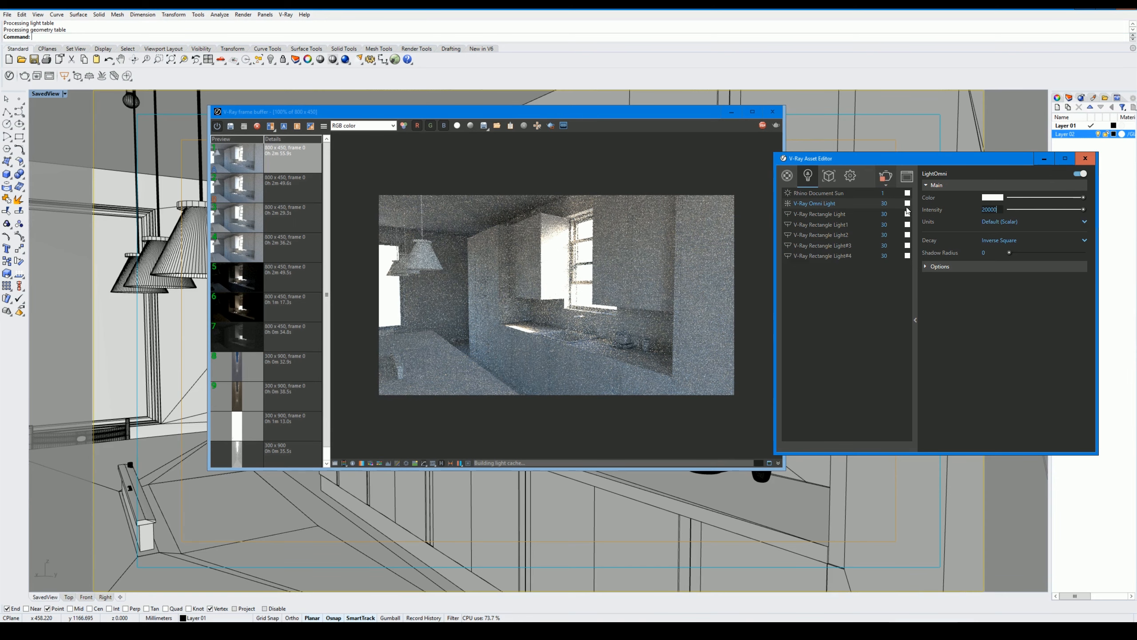
# Color the omni light bright pink (R 1, G 0, B 0.74) and render the scene again
pyautogui.click(992, 197)
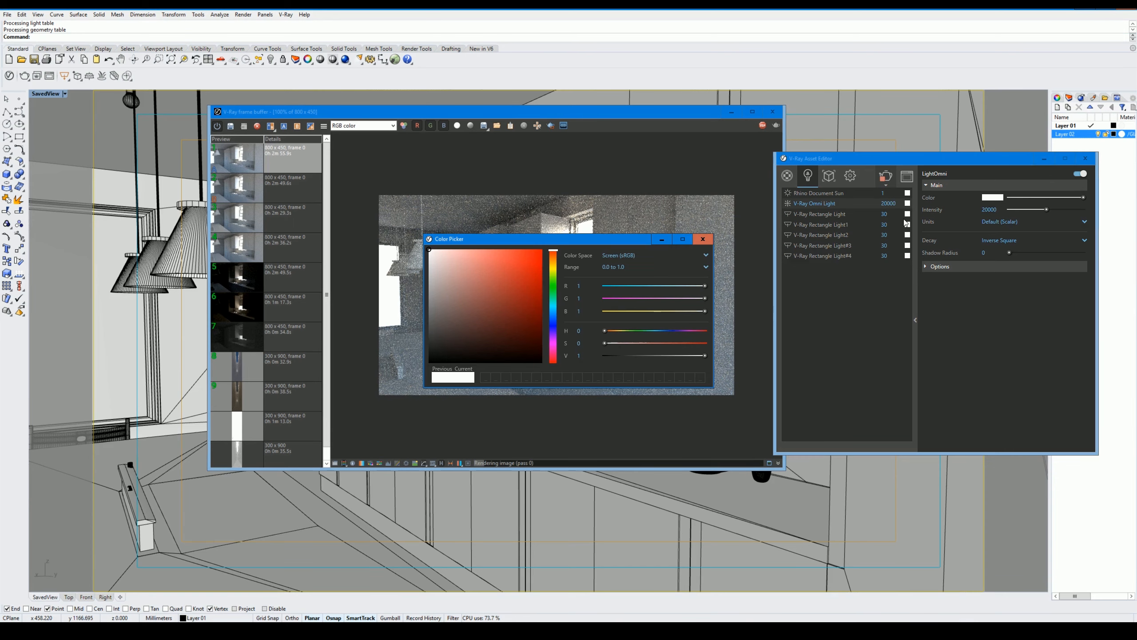
pyautogui.click(554, 350)
pyautogui.moveTo(502, 302); pyautogui.dragTo(572, 229)
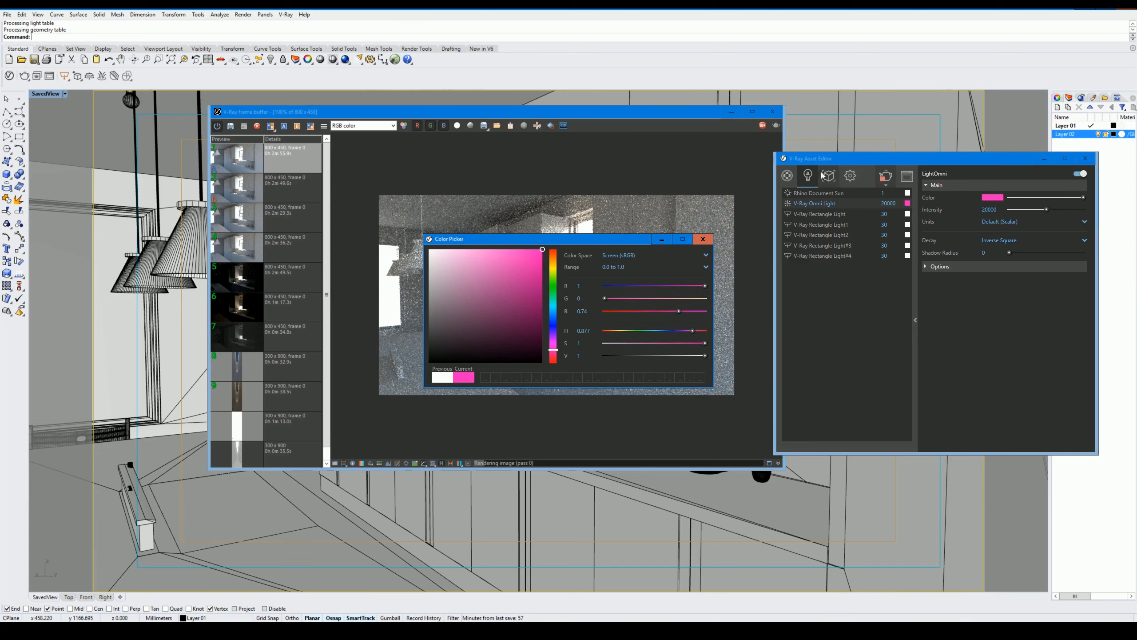
pyautogui.click(883, 178)
pyautogui.click(883, 178)
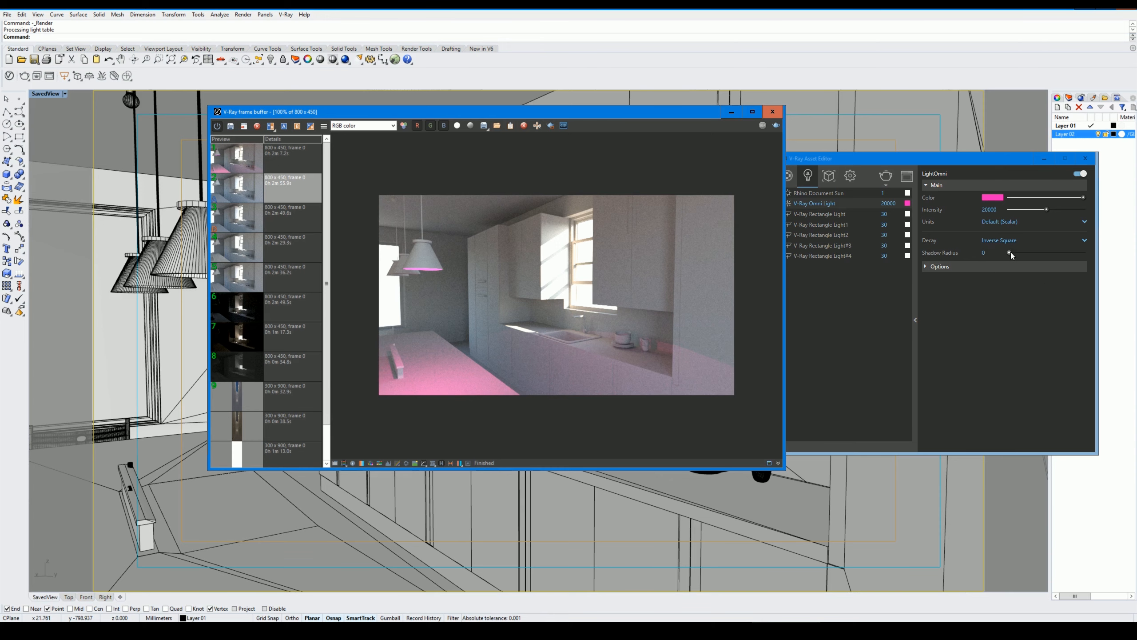
# Render the scene with the omni light's shadow radius set to 10, and again with it set to 2
pyautogui.moveTo(1010, 252); pyautogui.dragTo(1094, 256)
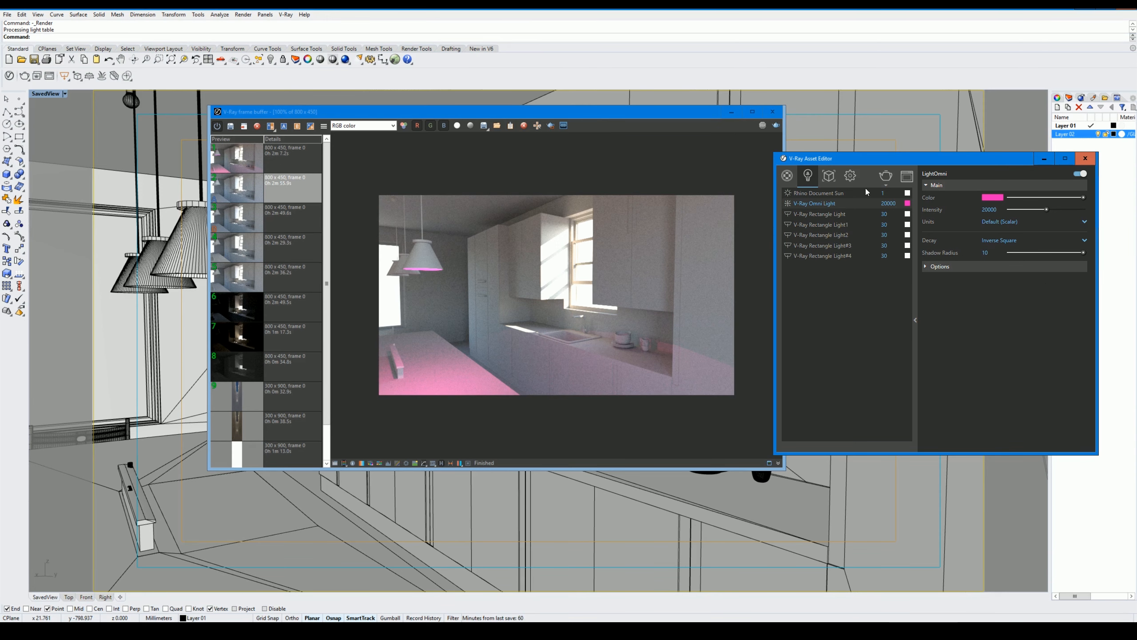
pyautogui.click(885, 177)
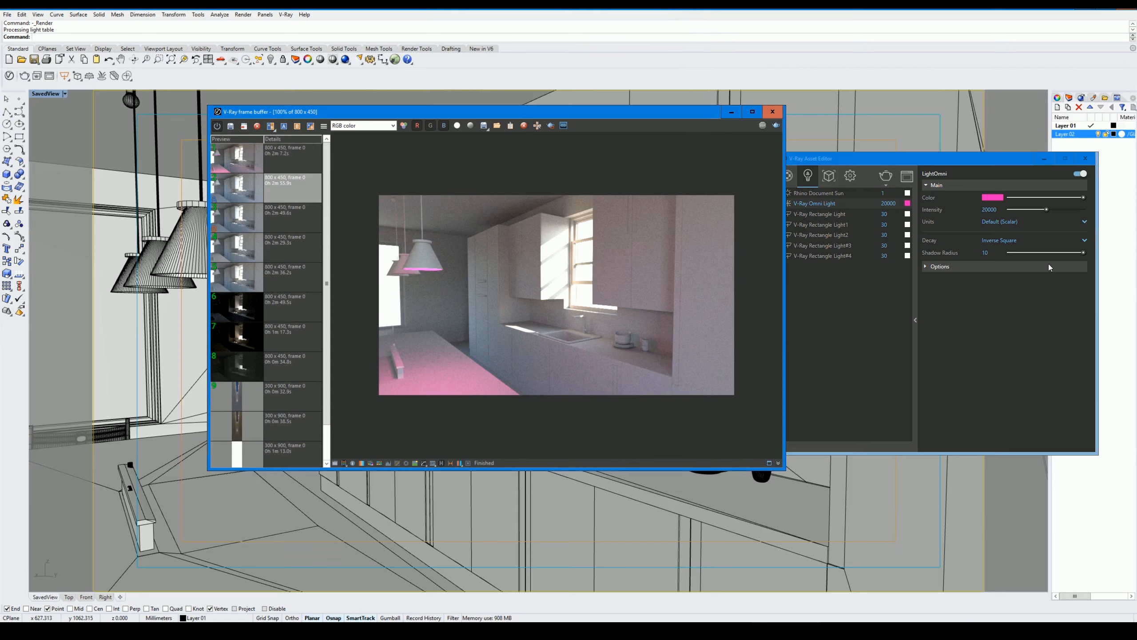
pyautogui.moveTo(1083, 253); pyautogui.dragTo(1047, 252)
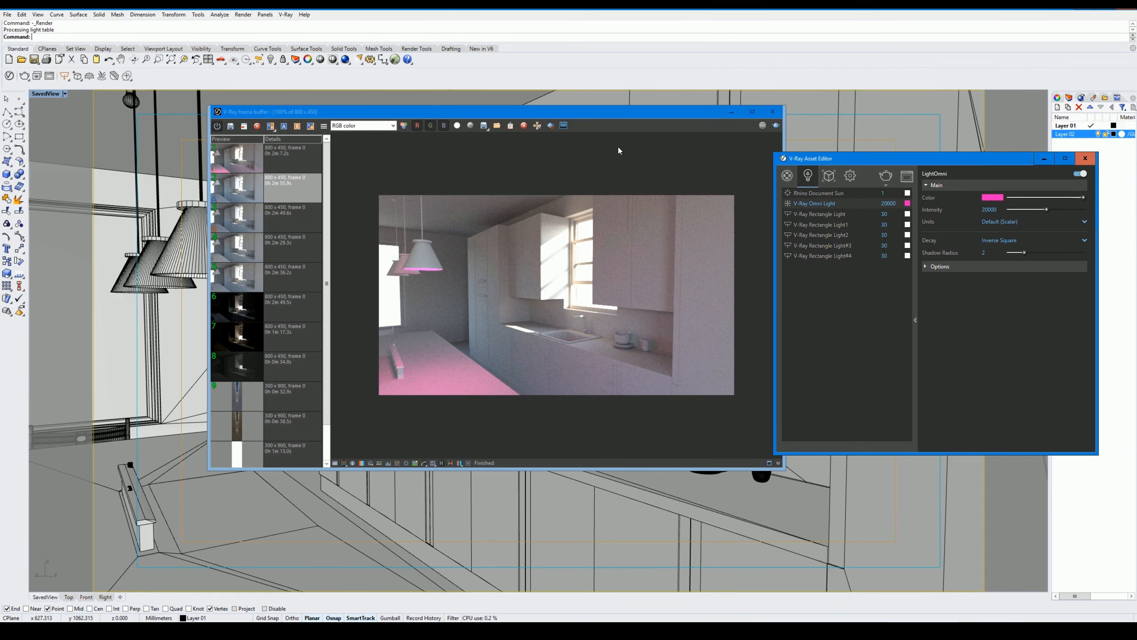
pyautogui.click(885, 177)
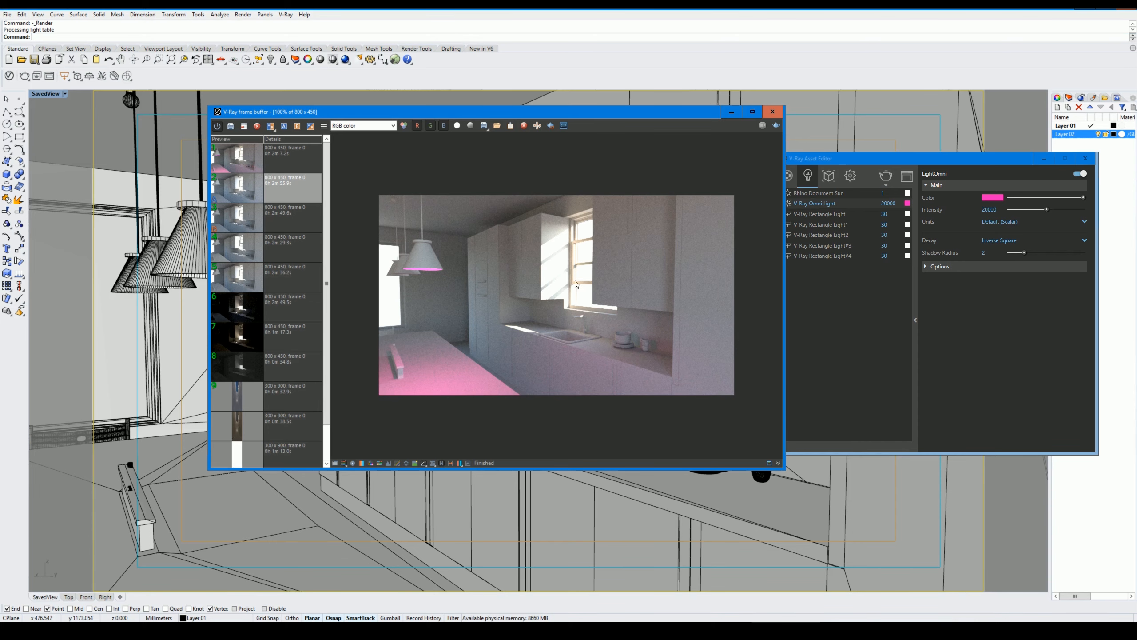
# Set the omni light's intensity to 30
pyautogui.doubleClick(990, 209)
pyautogui.write('30')
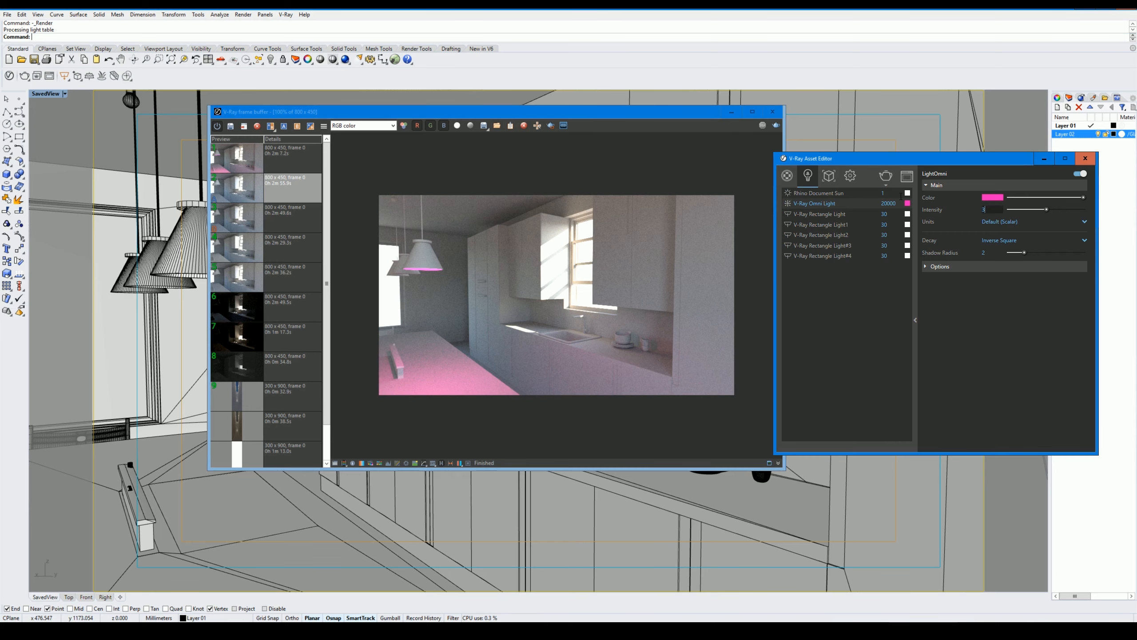
pyautogui.press('Return')
# Bring up the Sun settings clear of the render windows and move the time of day to around sunset
pyautogui.moveTo(526, 114); pyautogui.dragTo(610, 177)
pyautogui.click(133, 38)
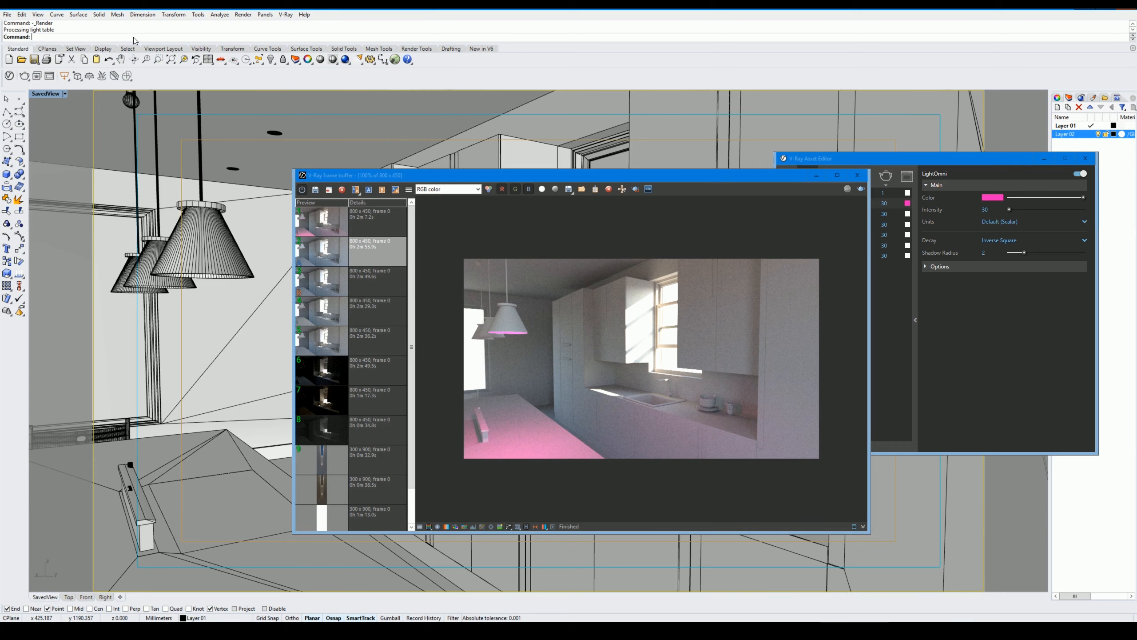
pyautogui.write('Sun')
pyautogui.press('Return')
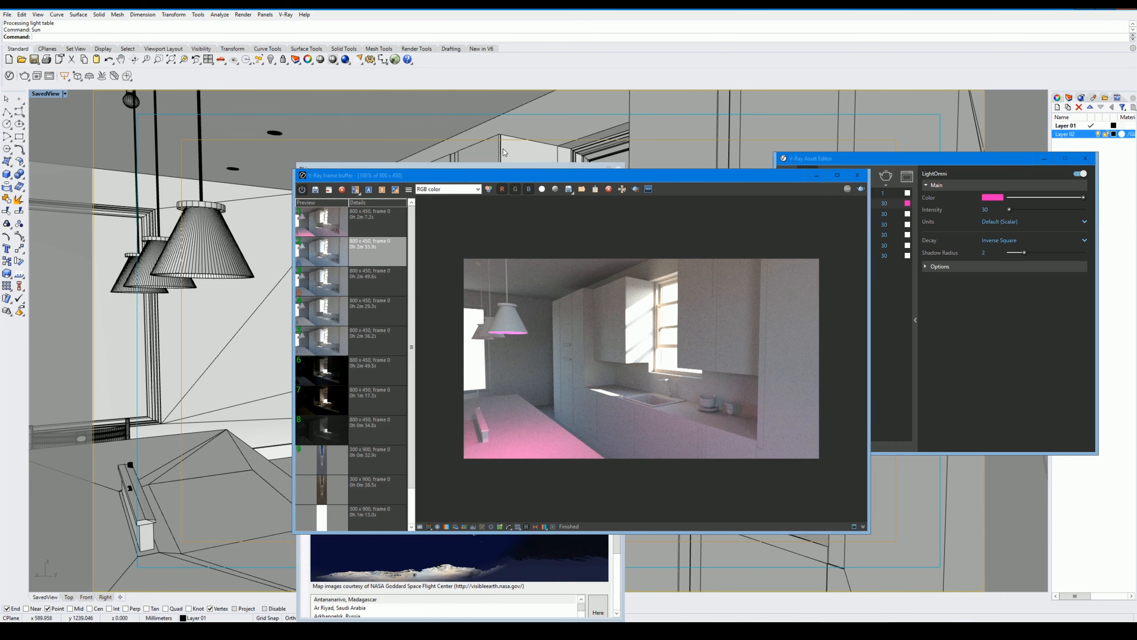
pyautogui.moveTo(506, 176); pyautogui.dragTo(723, 181)
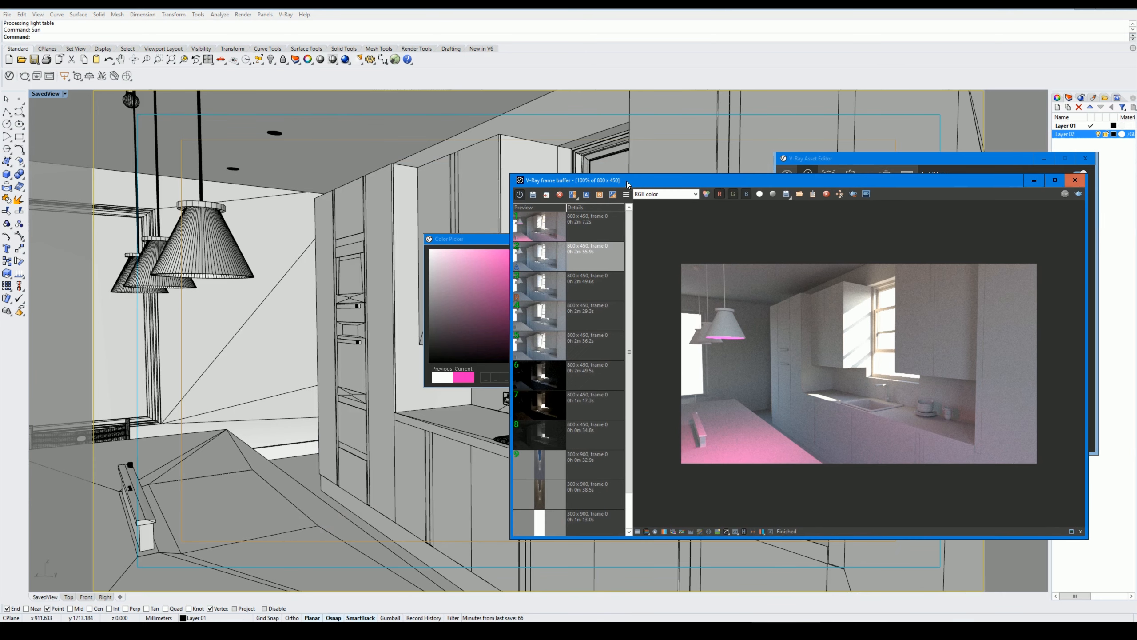
pyautogui.moveTo(626, 183); pyautogui.dragTo(751, 199)
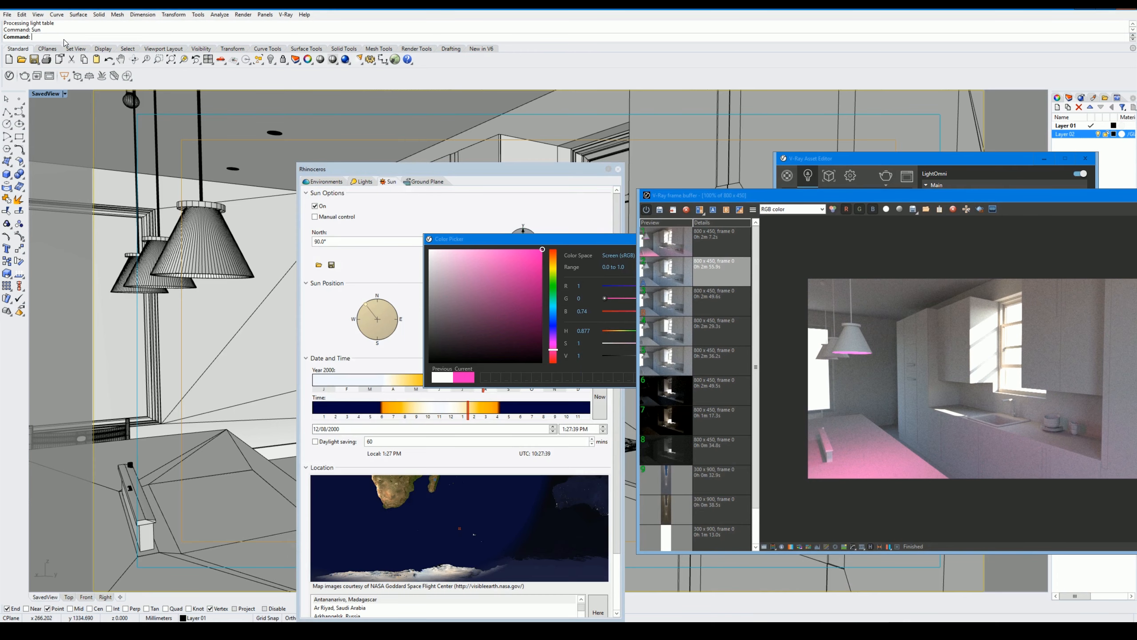
pyautogui.moveTo(393, 169); pyautogui.dragTo(181, 91)
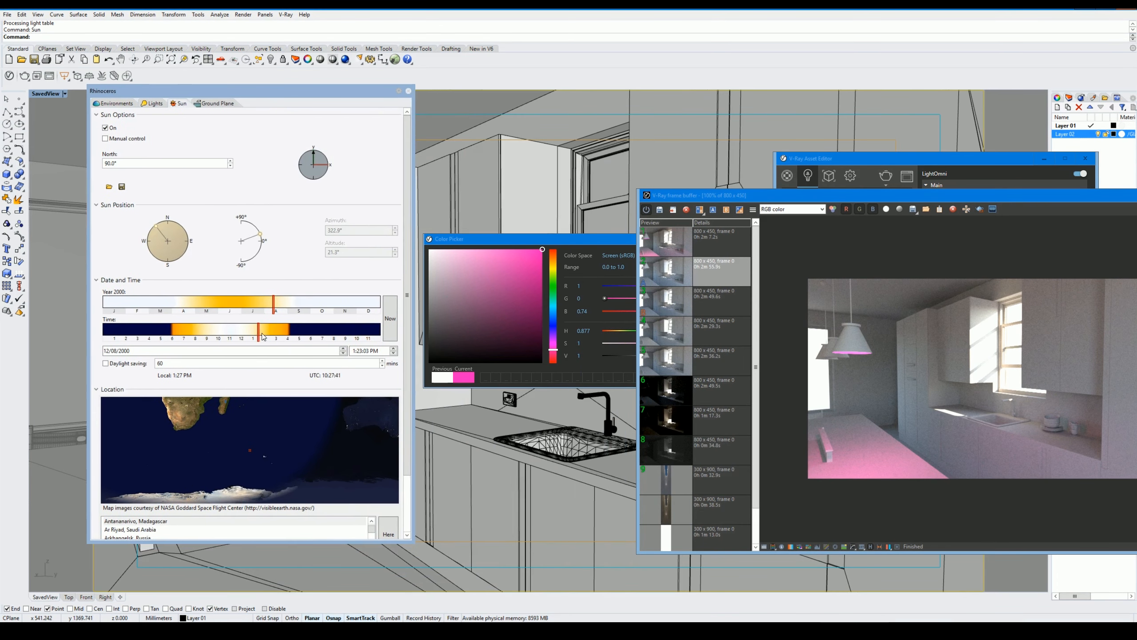
pyautogui.moveTo(260, 335); pyautogui.dragTo(291, 339)
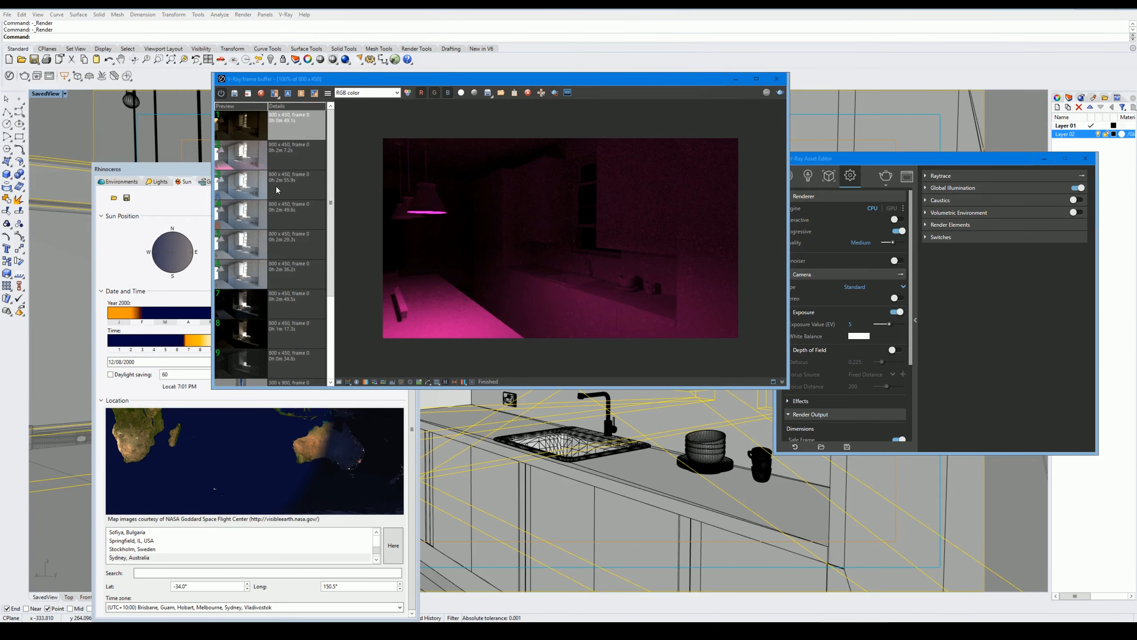
# Load the two newest renders from the history in turn and examine the pendant lamps' light in each
pyautogui.click(312, 166)
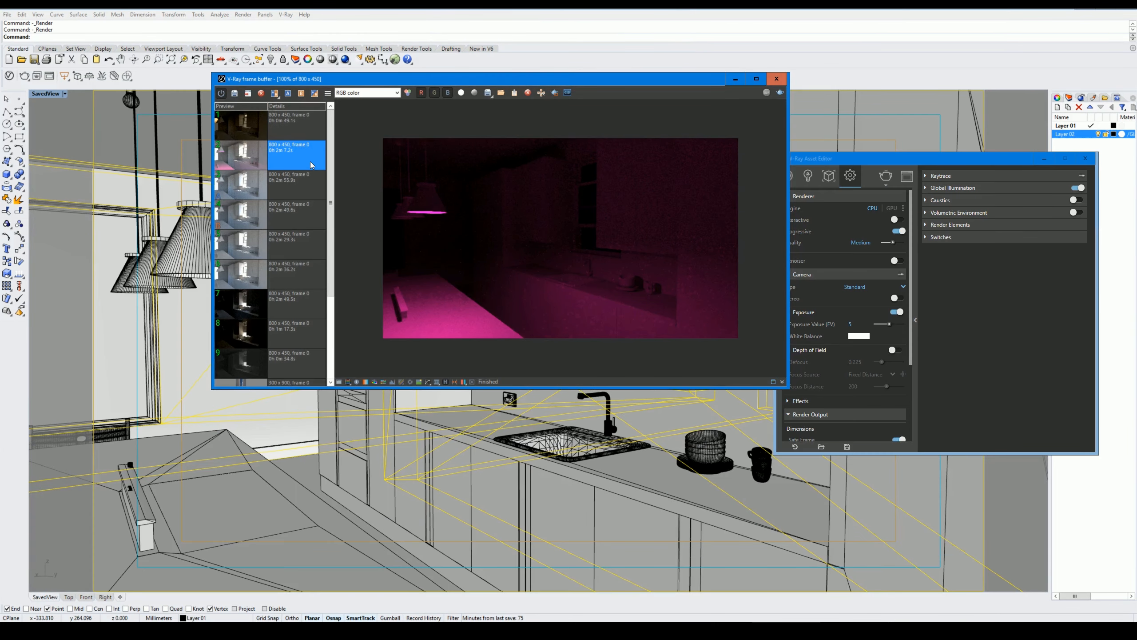
pyautogui.click(305, 156)
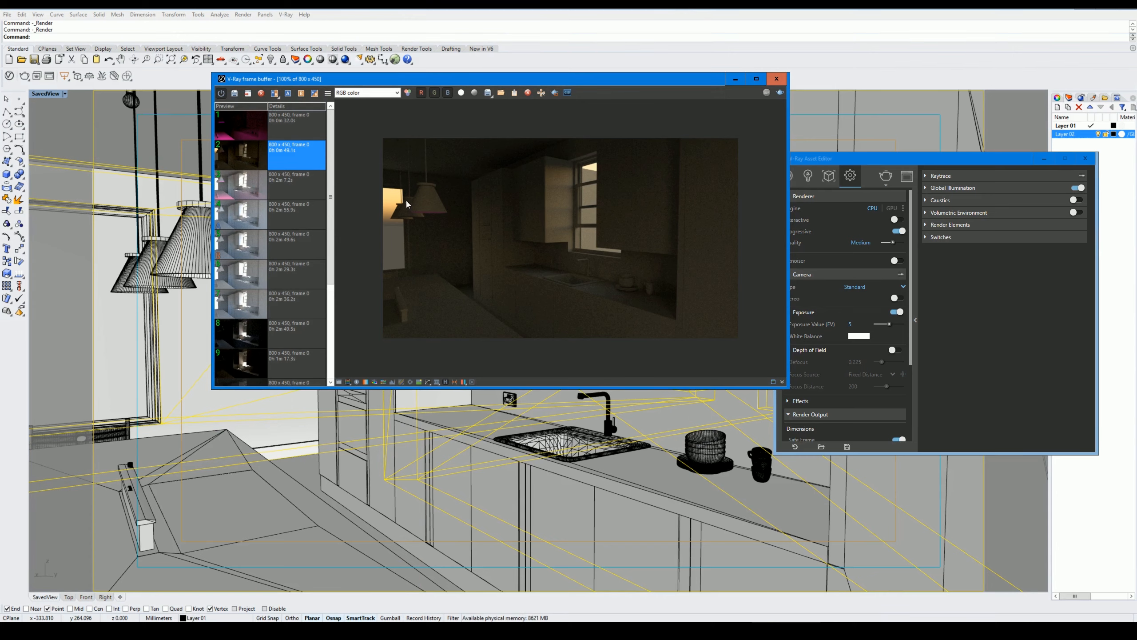
pyautogui.doubleClick(253, 129)
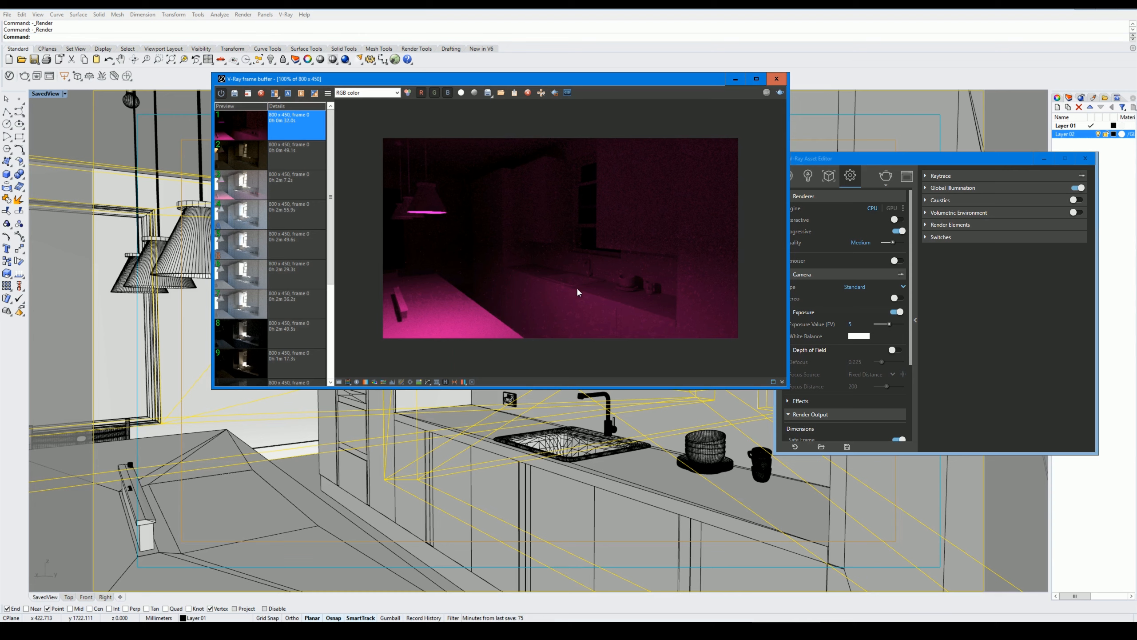
pyautogui.doubleClick(296, 160)
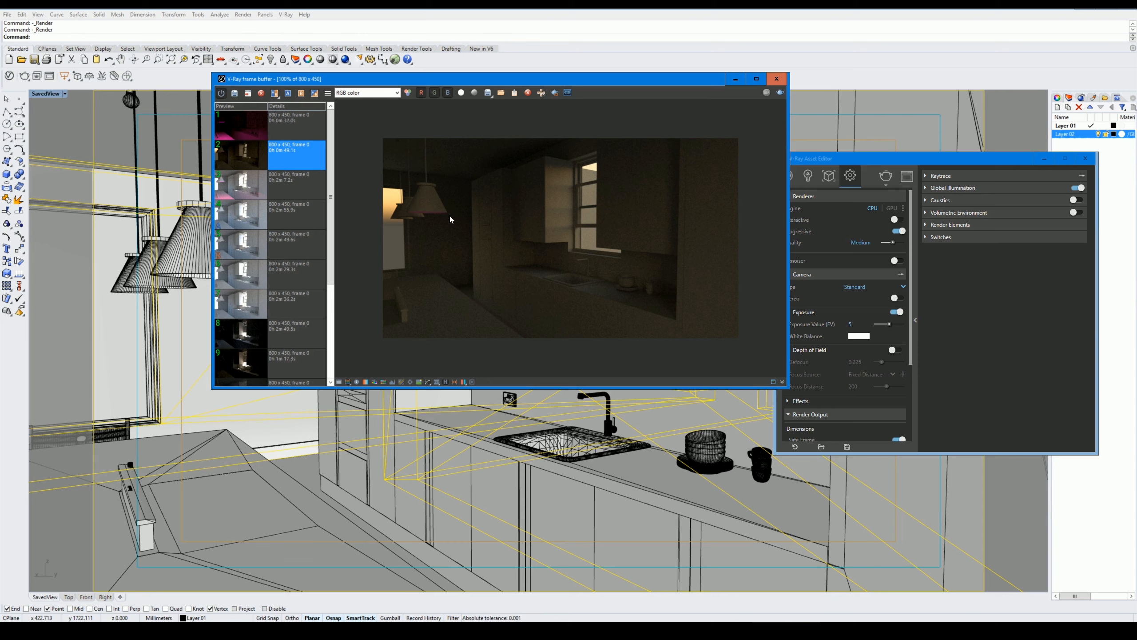
pyautogui.scroll(4, 431, 187)
pyautogui.scroll(-5, 549, 274)
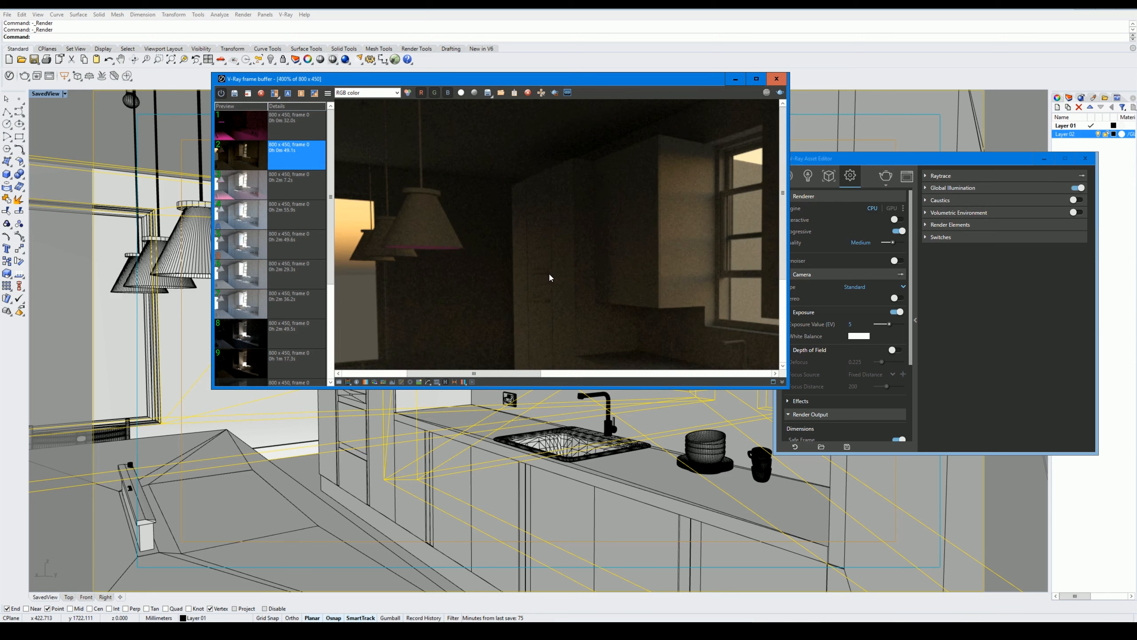
pyautogui.scroll(1, 528, 265)
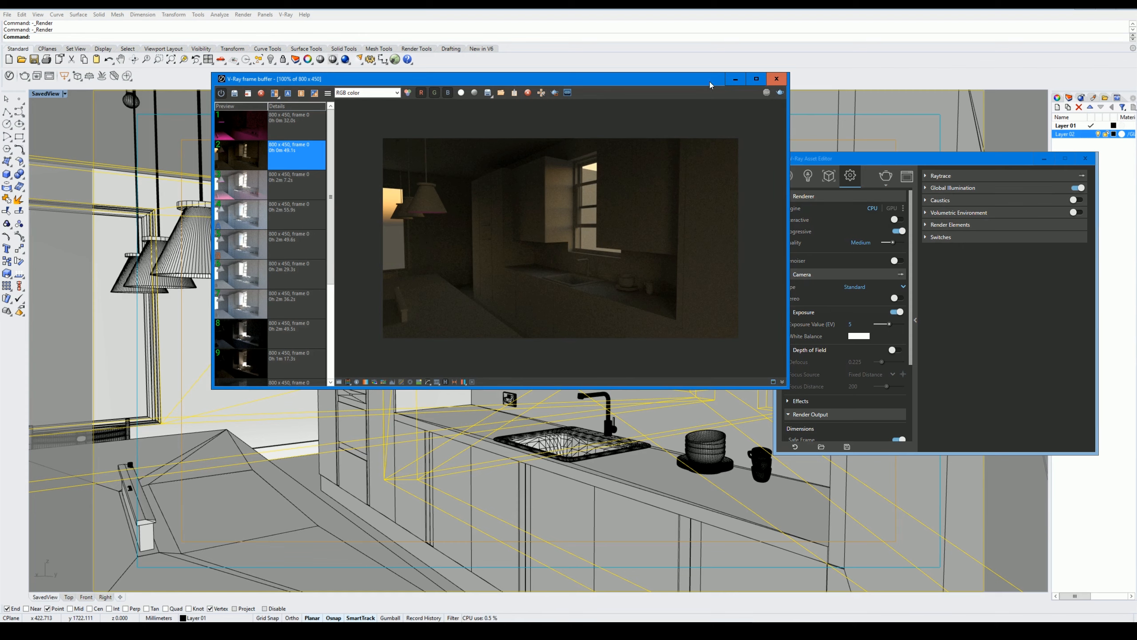
# Turn off the Rhino Document Sun light
pyautogui.click(950, 310)
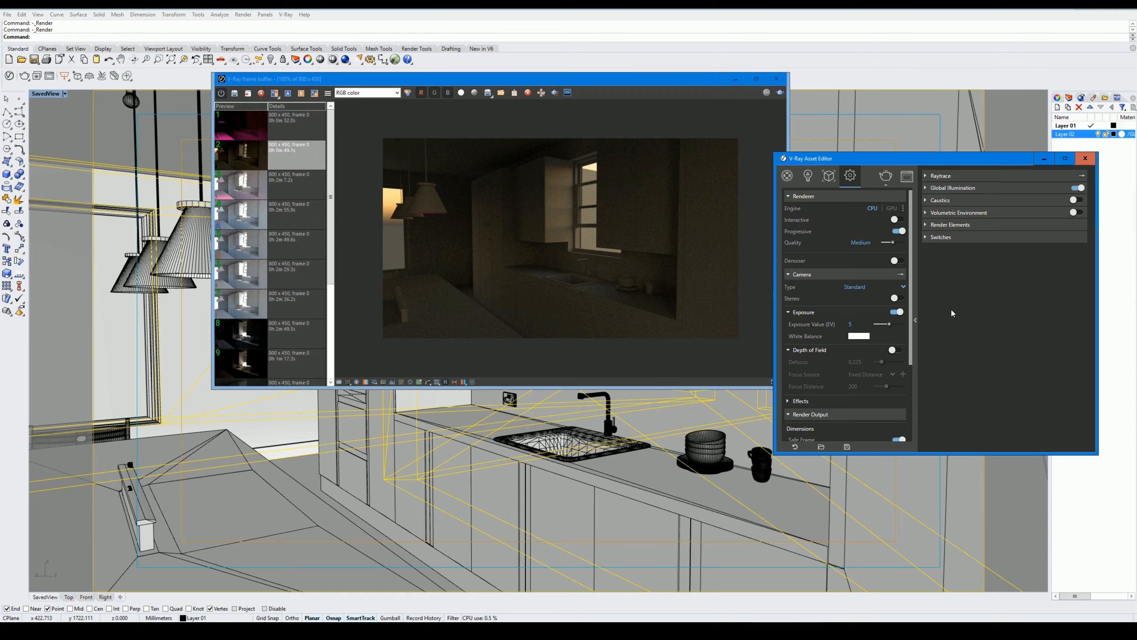
pyautogui.click(808, 176)
pyautogui.click(815, 194)
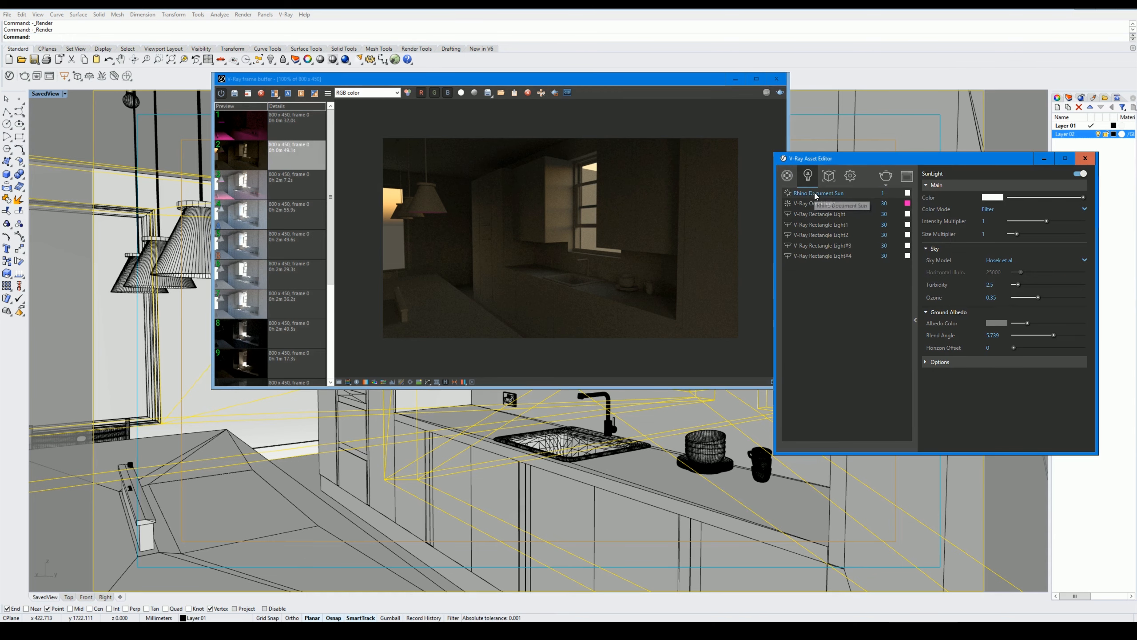
pyautogui.click(1079, 175)
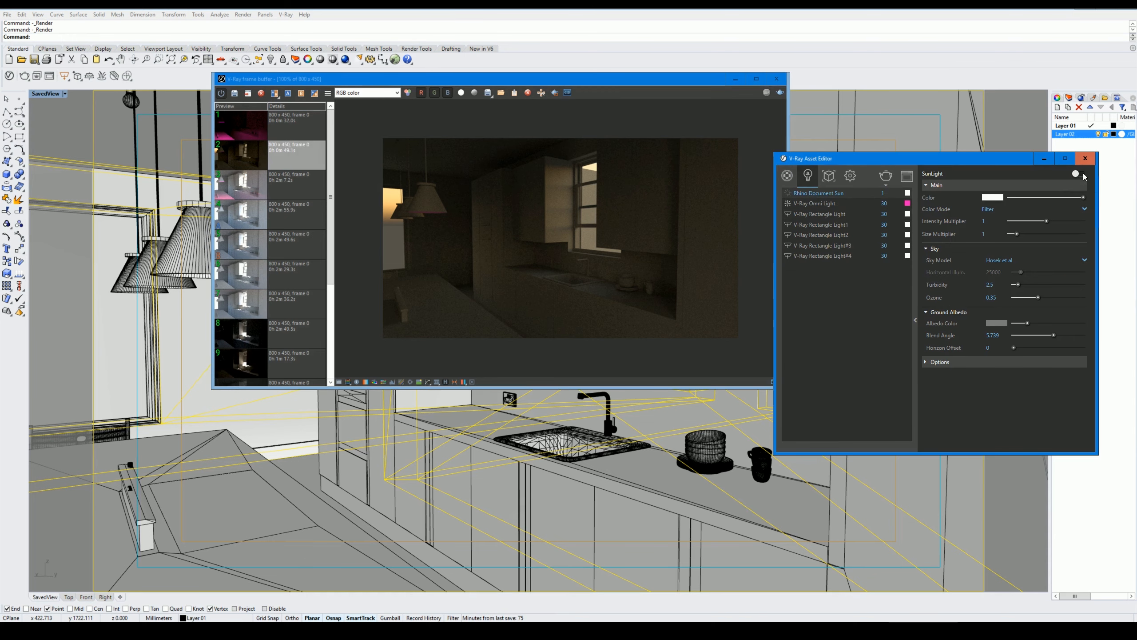
# Disable the environment background texture in the render settings and return to the list of lights
pyautogui.click(849, 177)
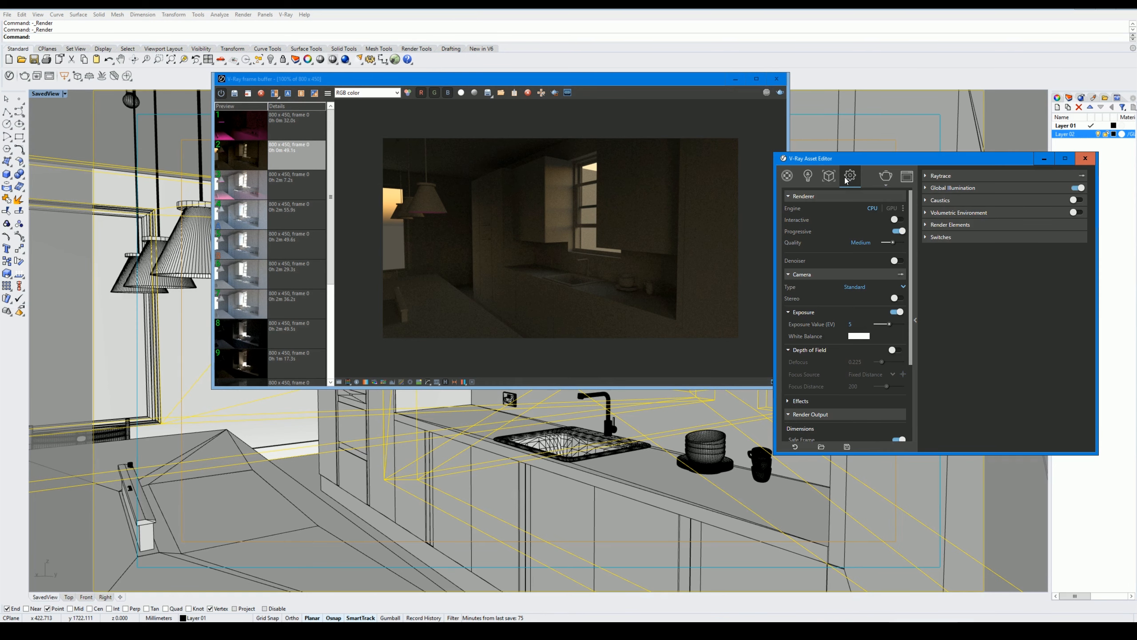
pyautogui.scroll(-5, 827, 393)
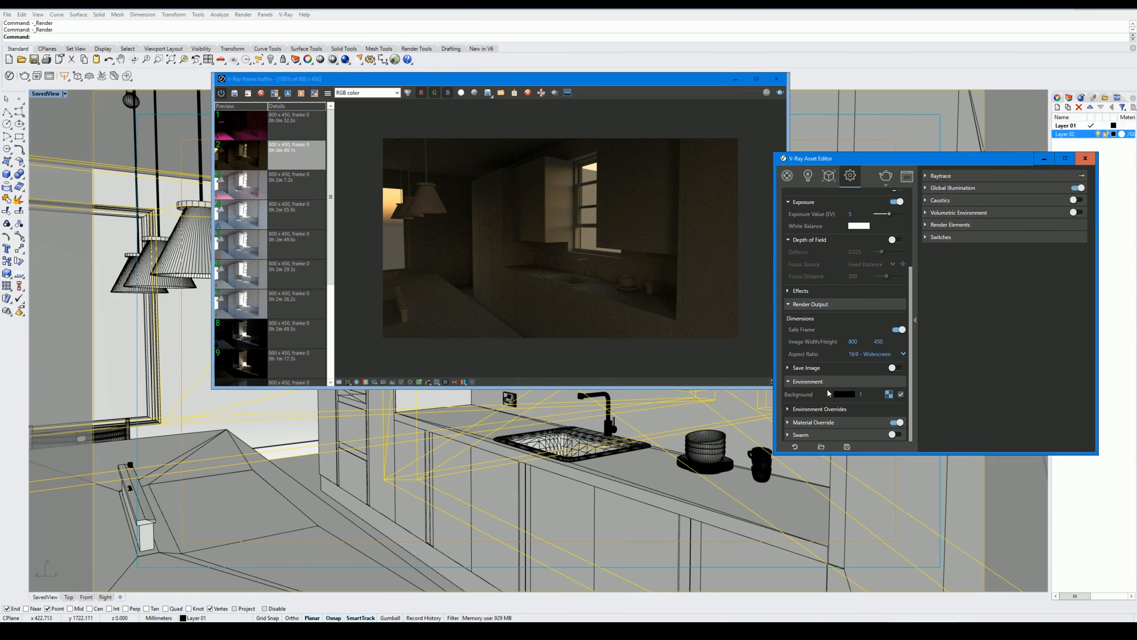
pyautogui.click(901, 394)
pyautogui.click(808, 176)
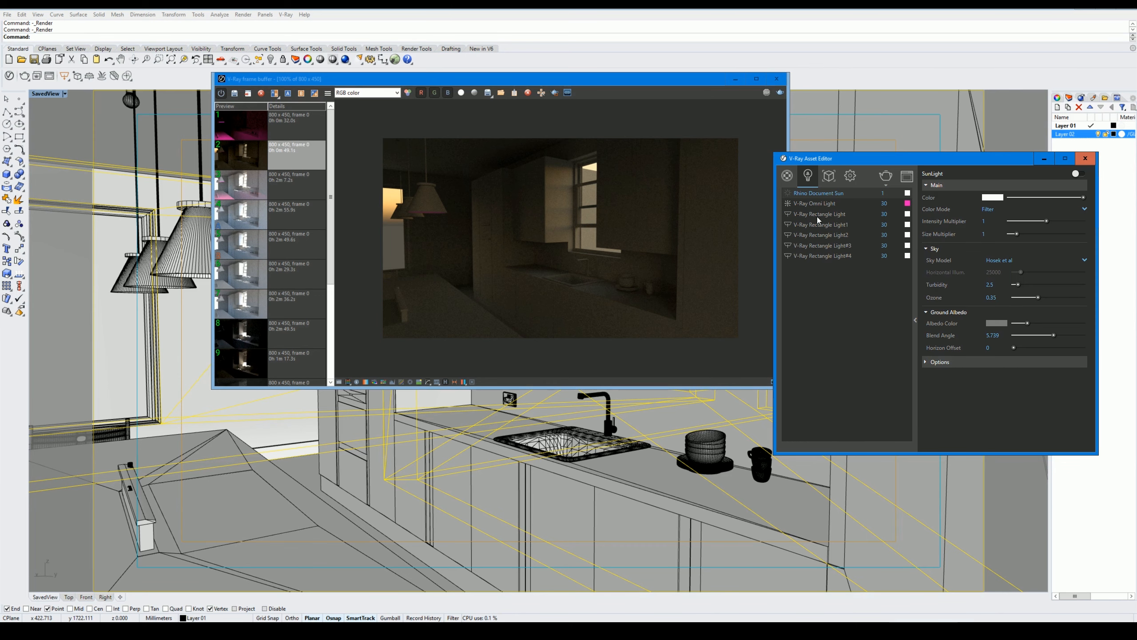
# Delete all five V-Ray rectangle lights from the scene and start a render
pyautogui.click(820, 214)
pyautogui.click(827, 254)
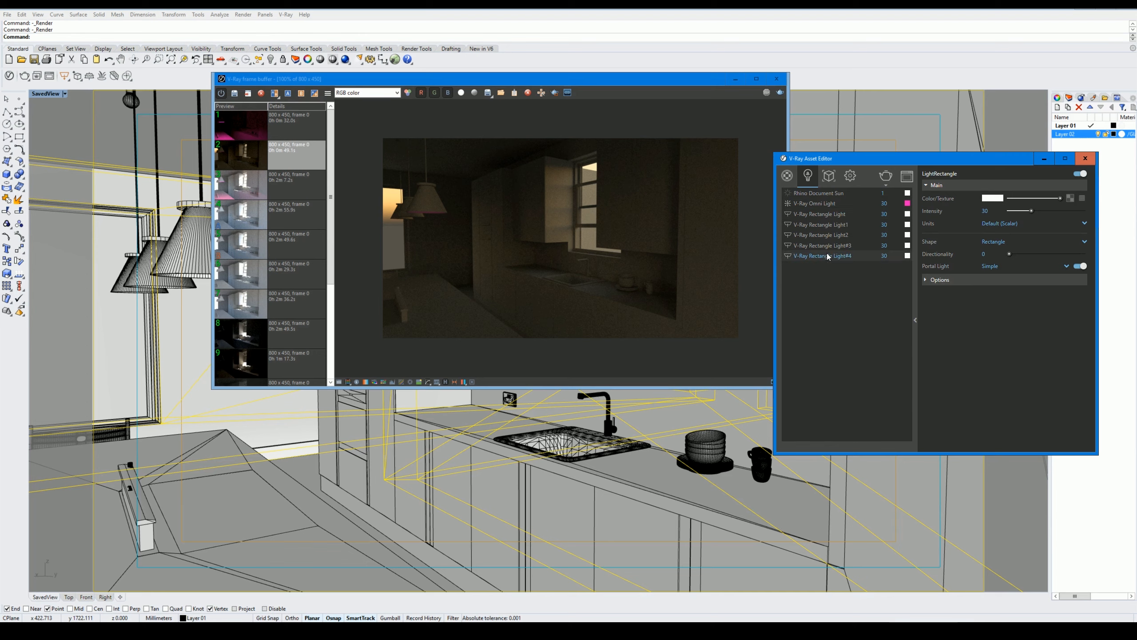
pyautogui.rightClick(838, 255)
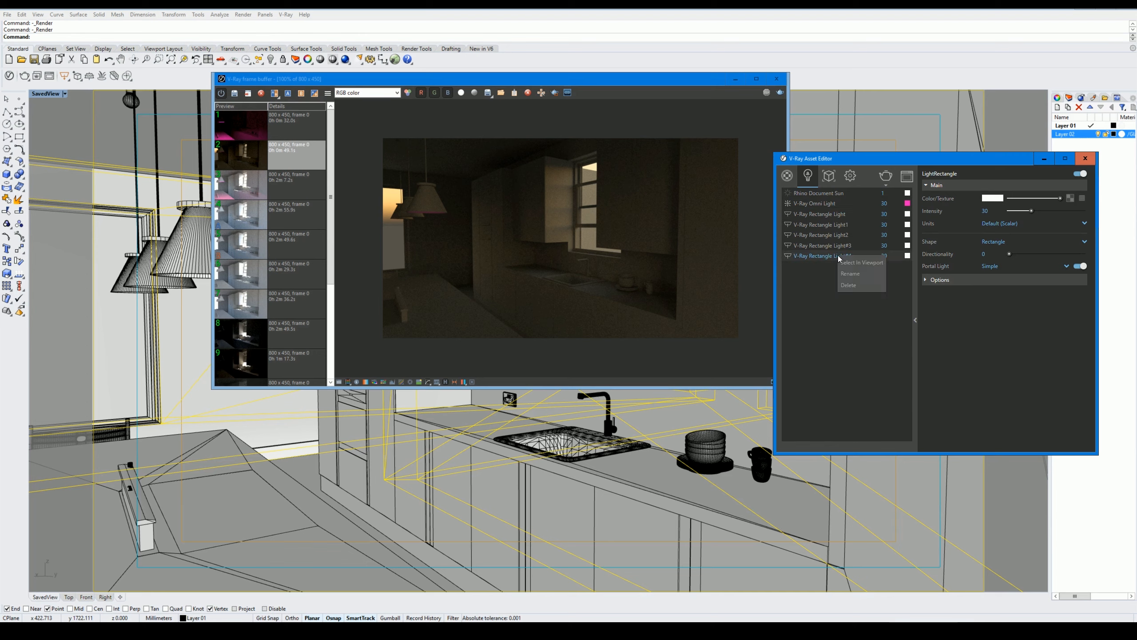
pyautogui.click(858, 286)
pyautogui.rightClick(831, 246)
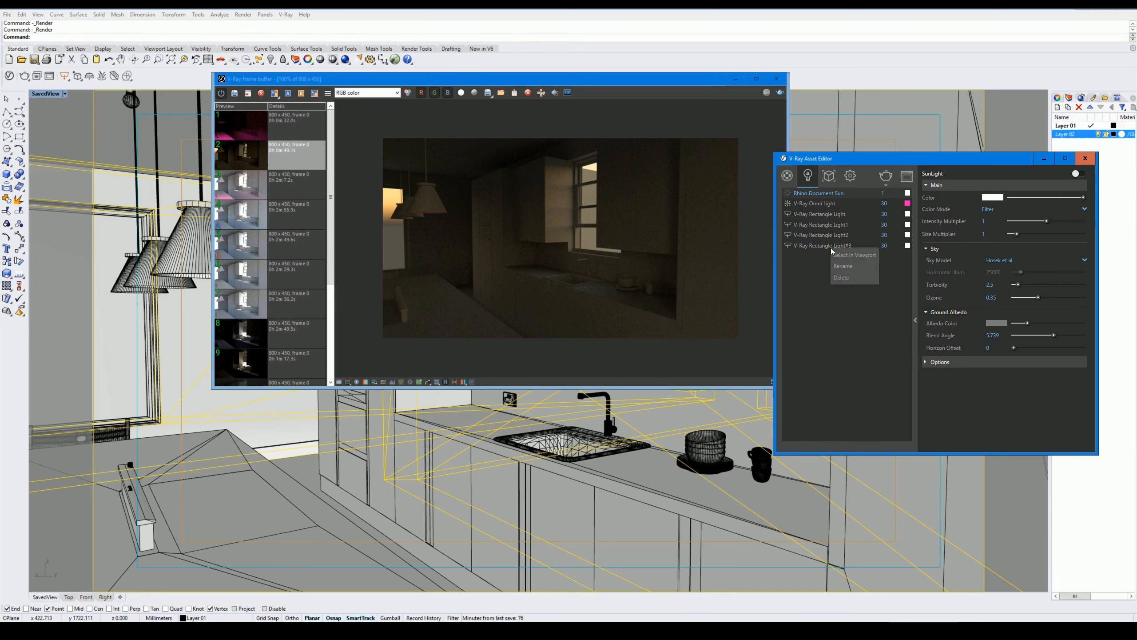
pyautogui.click(843, 280)
pyautogui.rightClick(832, 233)
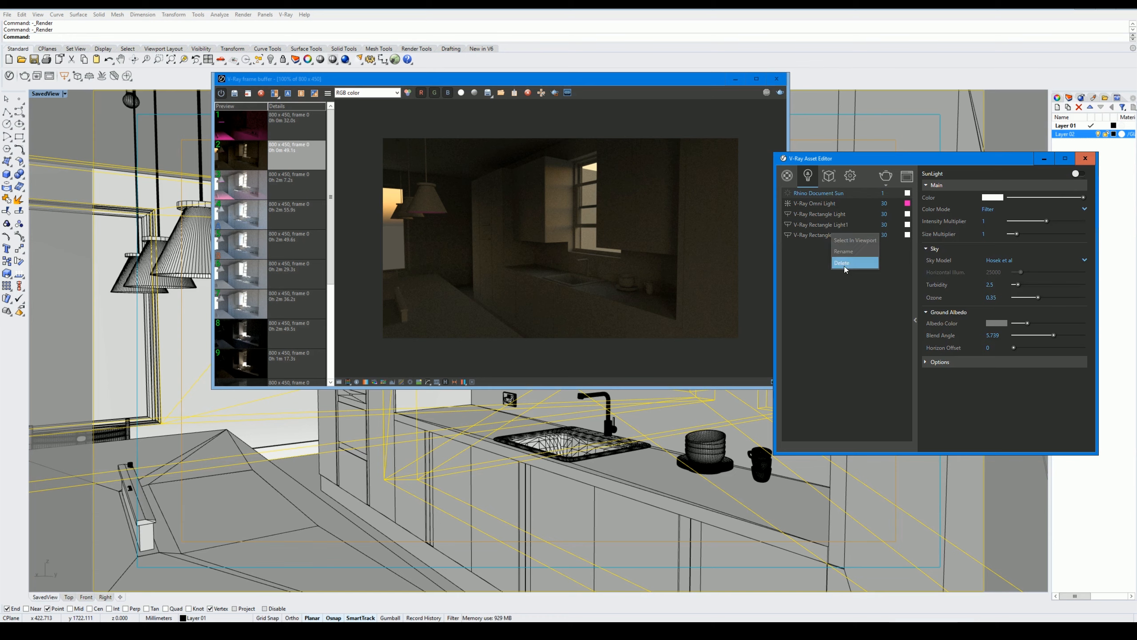
pyautogui.click(844, 266)
pyautogui.rightClick(822, 224)
pyautogui.click(842, 256)
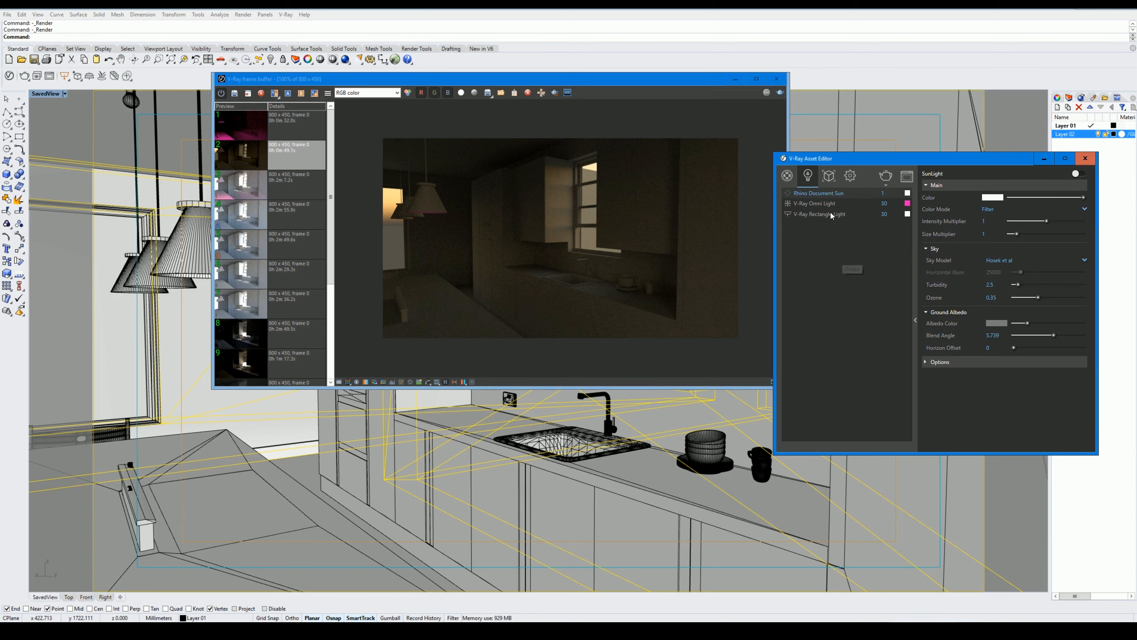
pyautogui.rightClick(830, 213)
pyautogui.click(838, 242)
pyautogui.click(886, 178)
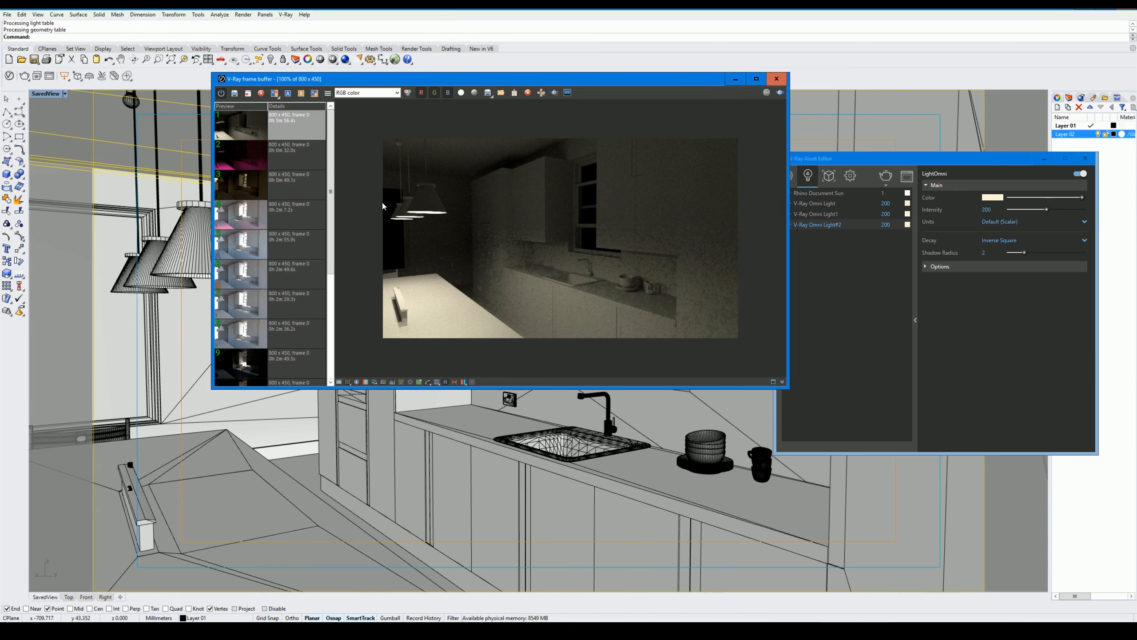
# Review the Rhino Document Sun's settings and the camera exposure and environment background in the render settings, and collapse the additional settings
pyautogui.click(859, 271)
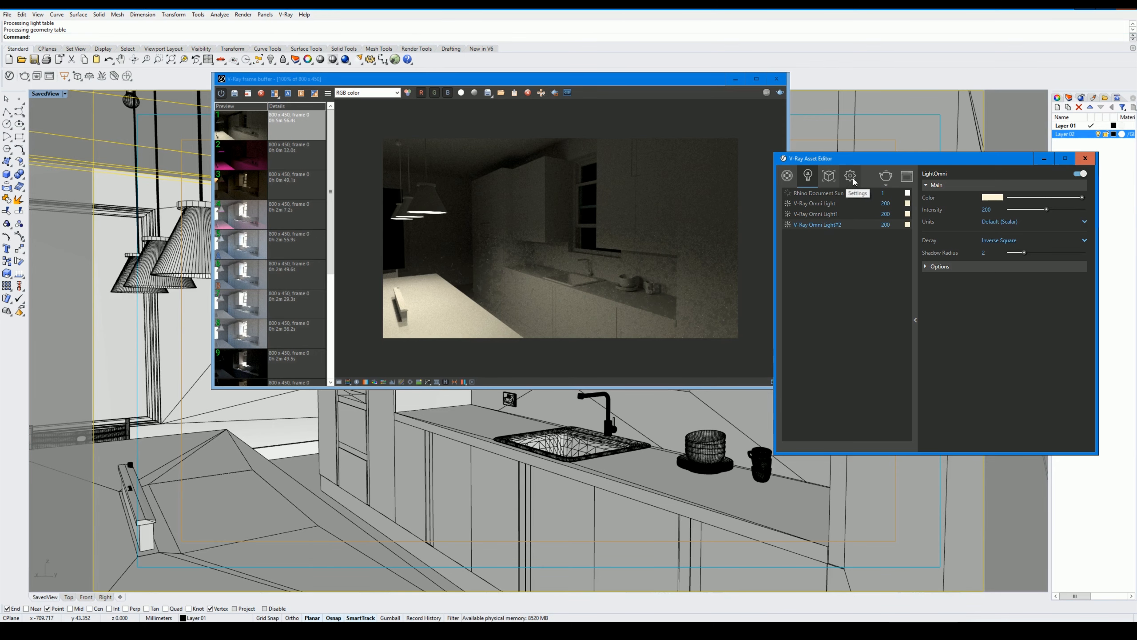
pyautogui.click(862, 194)
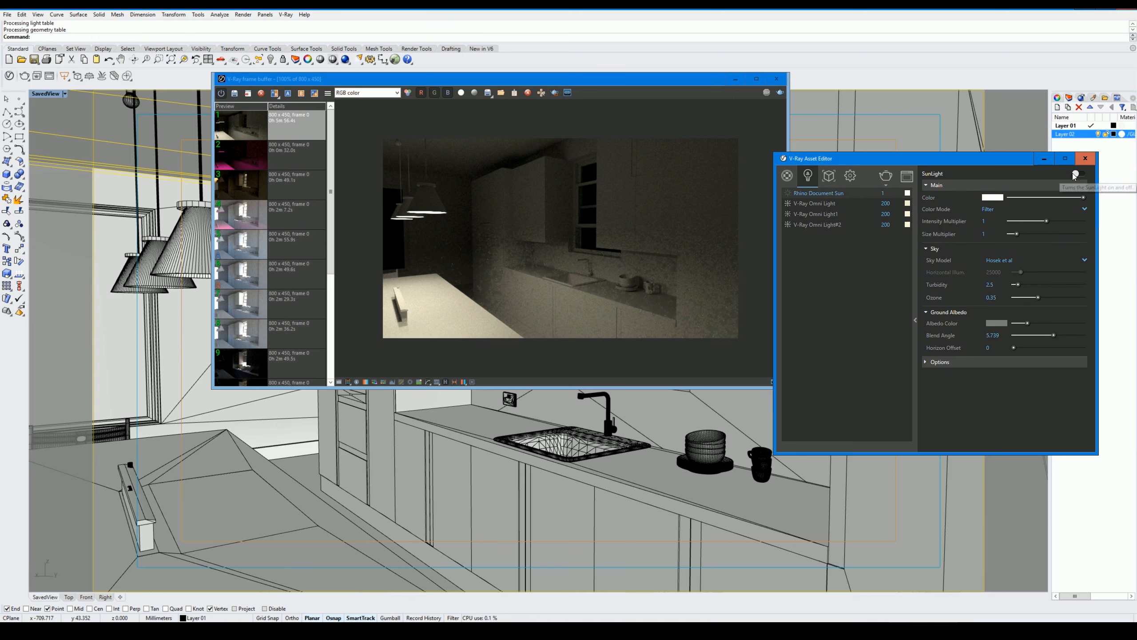
pyautogui.click(849, 175)
pyautogui.click(861, 258)
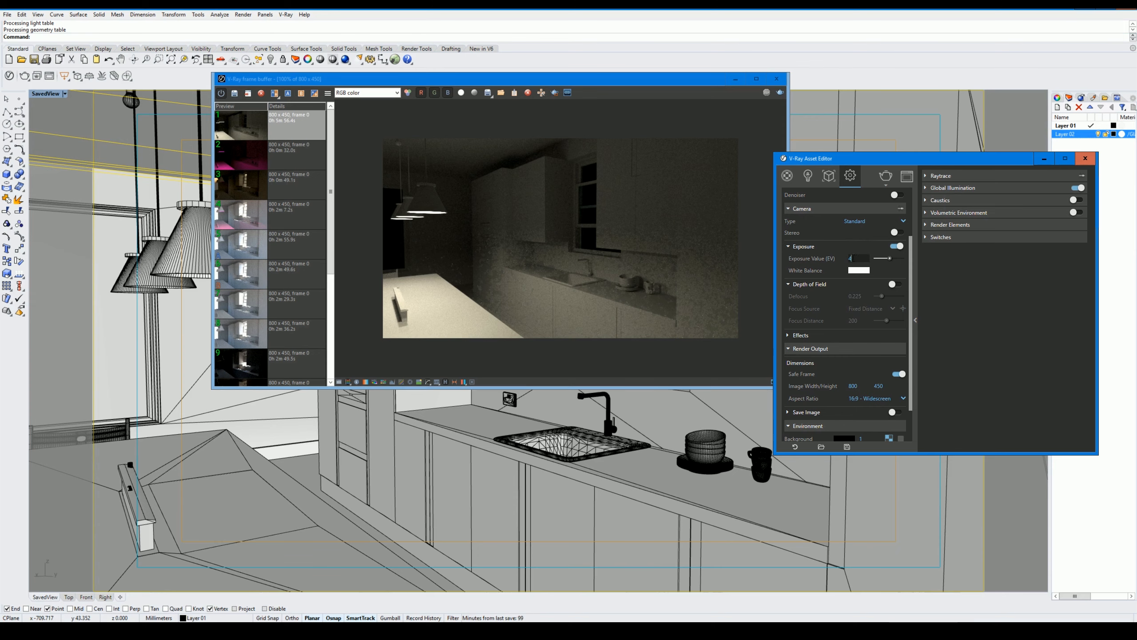
pyautogui.hotkey('ctrl', 'a')
pyautogui.scroll(-1, 851, 374)
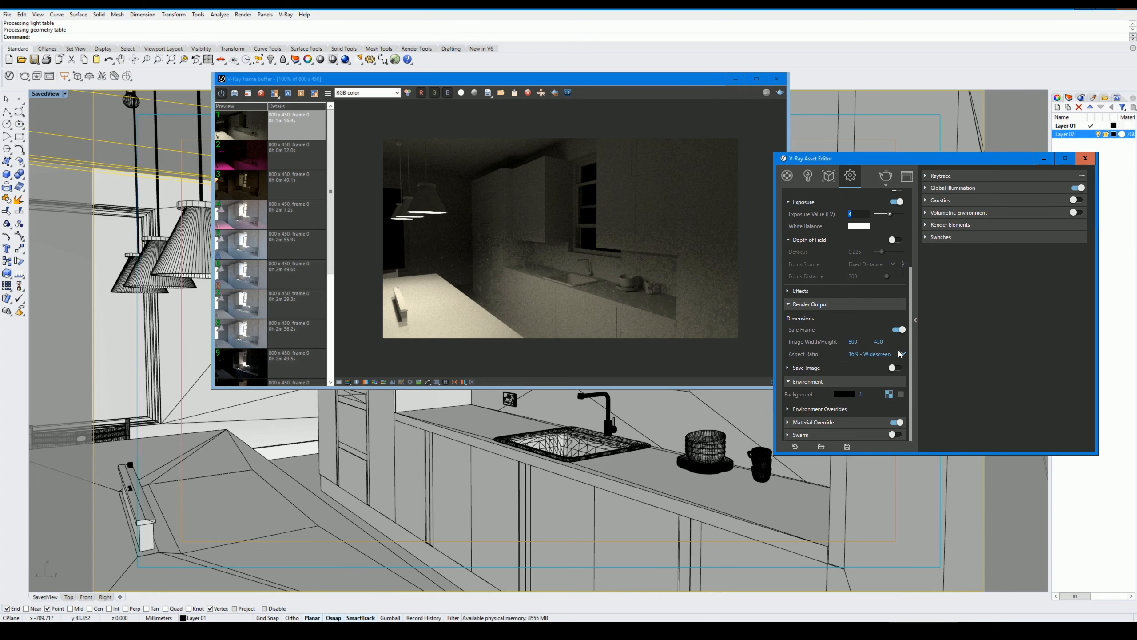
pyautogui.click(915, 320)
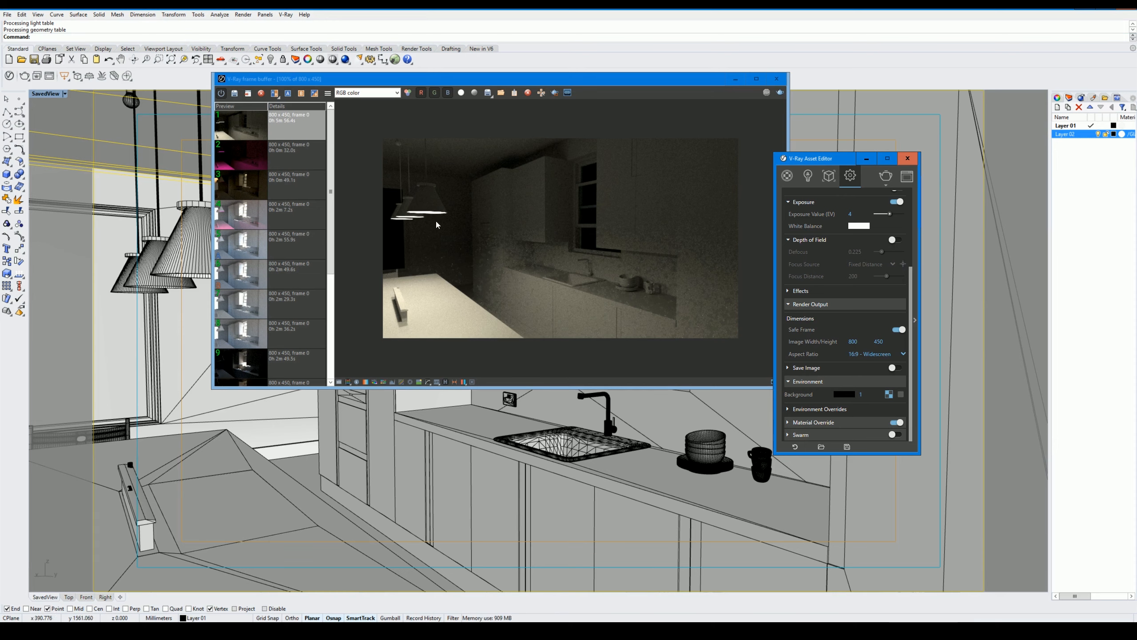
# Load the pink-lit render from the history and return to the newest render to compare the pendant lighting
pyautogui.doubleClick(237, 163)
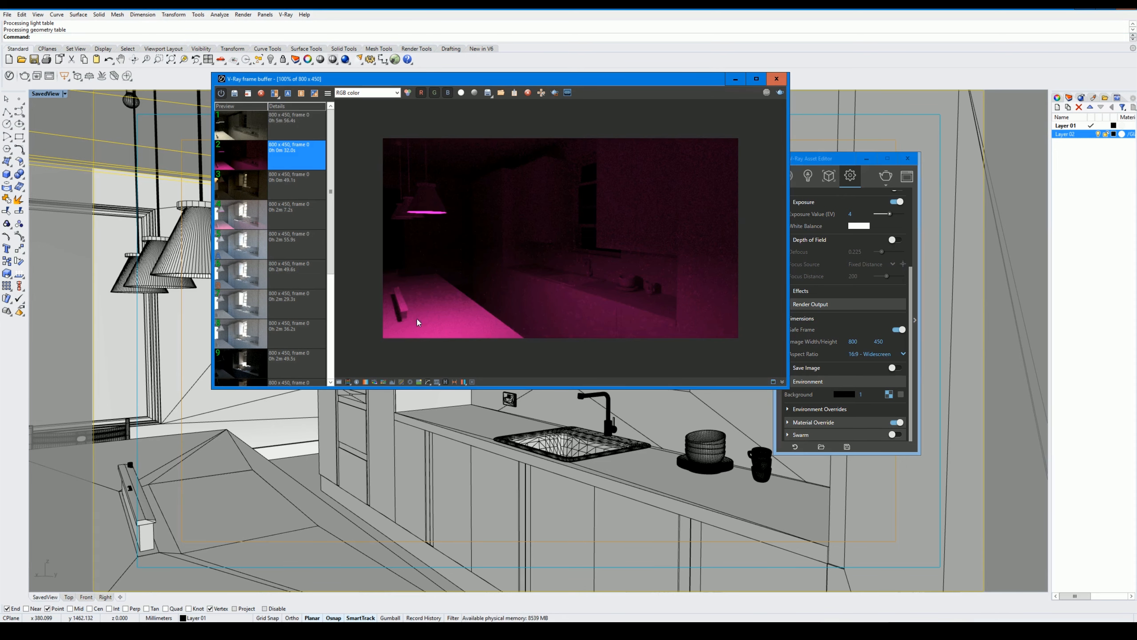
pyautogui.doubleClick(236, 128)
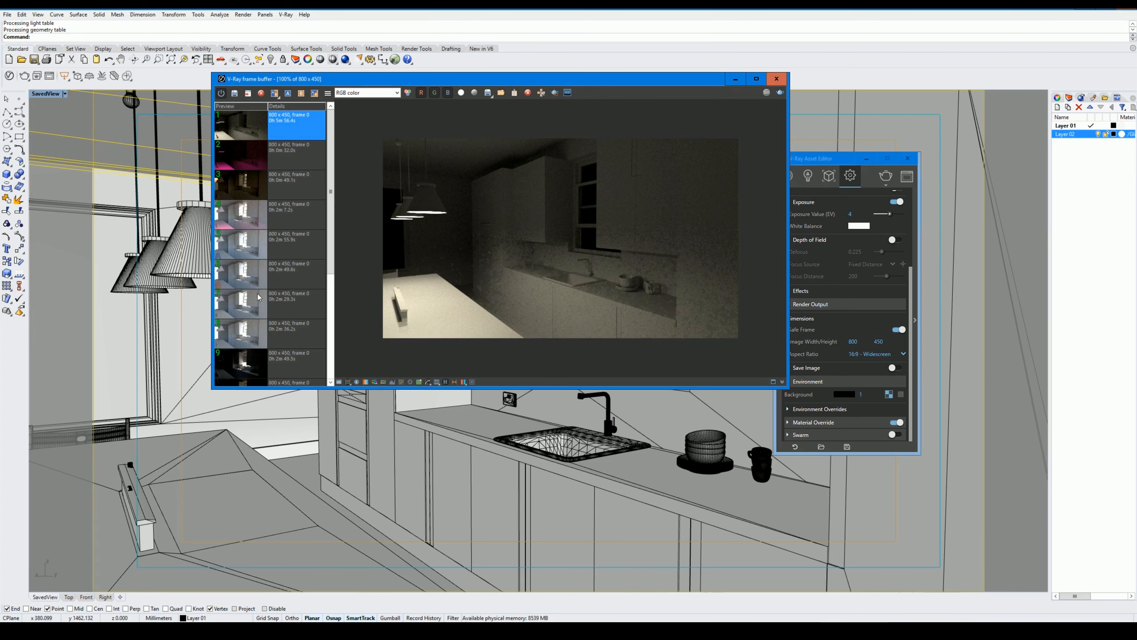